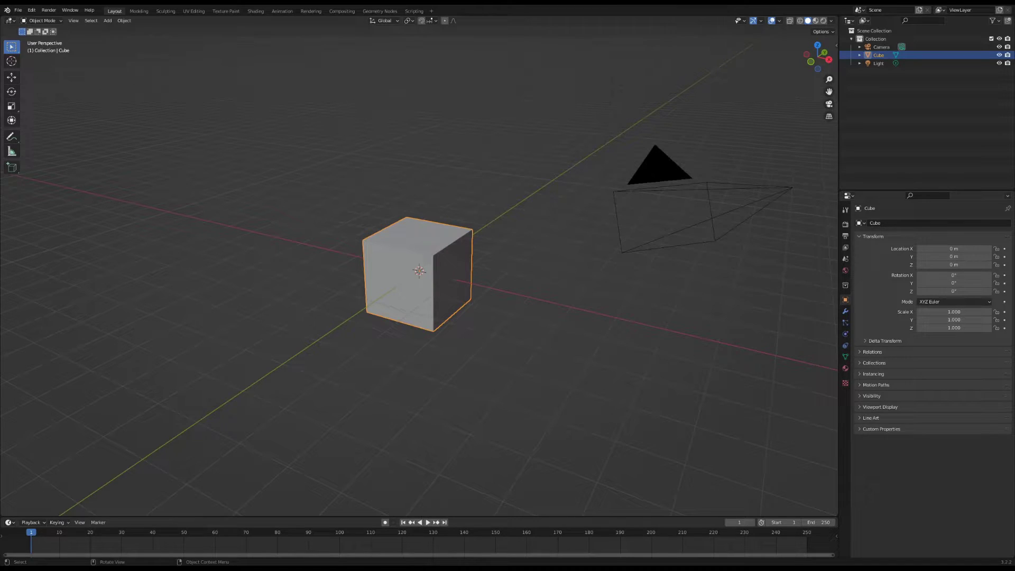
pyautogui.moveTo(458, 332)
pyautogui.mouseDown(button='middle')
pyautogui.moveTo(445, 330)
pyautogui.moveTo(468, 321)
pyautogui.moveTo(452, 337)
pyautogui.mouseUp(button='middle')
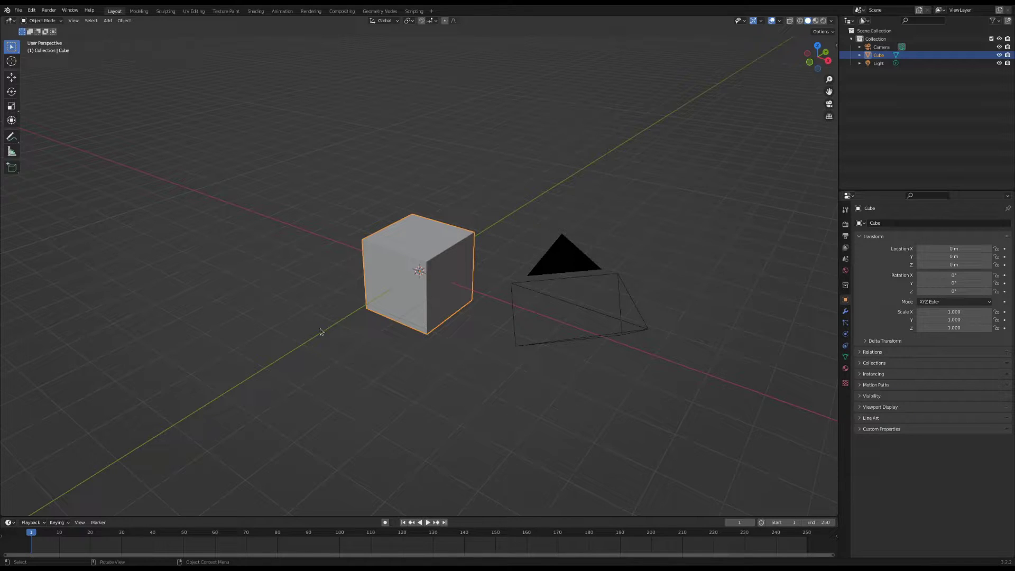
pyautogui.moveTo(284, 245)
pyautogui.mouseDown(button='middle')
pyautogui.moveTo(315, 243)
pyautogui.moveTo(288, 254)
pyautogui.mouseUp(button='middle')
pyautogui.click(18, 10)
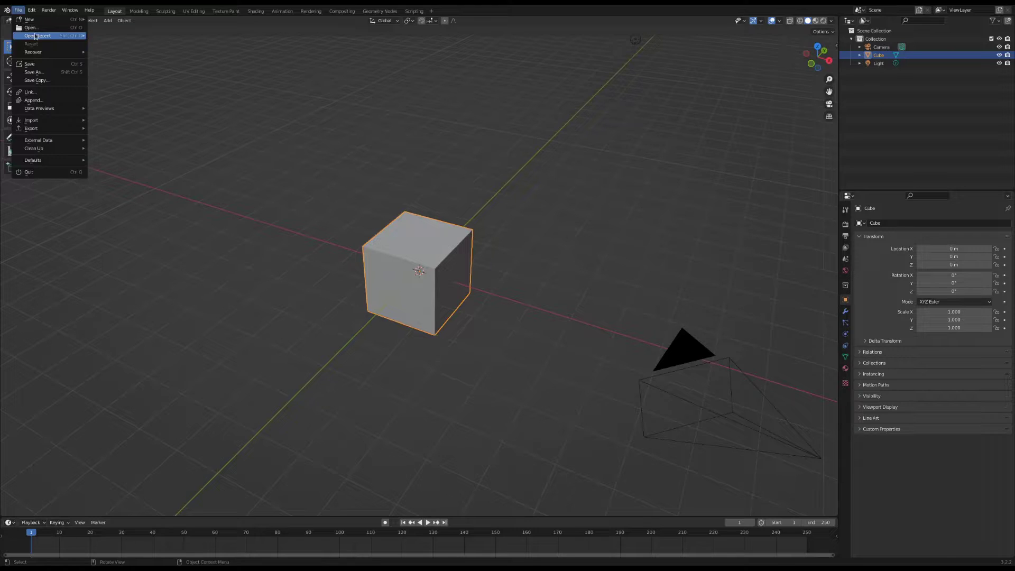
pyautogui.press('Escape')
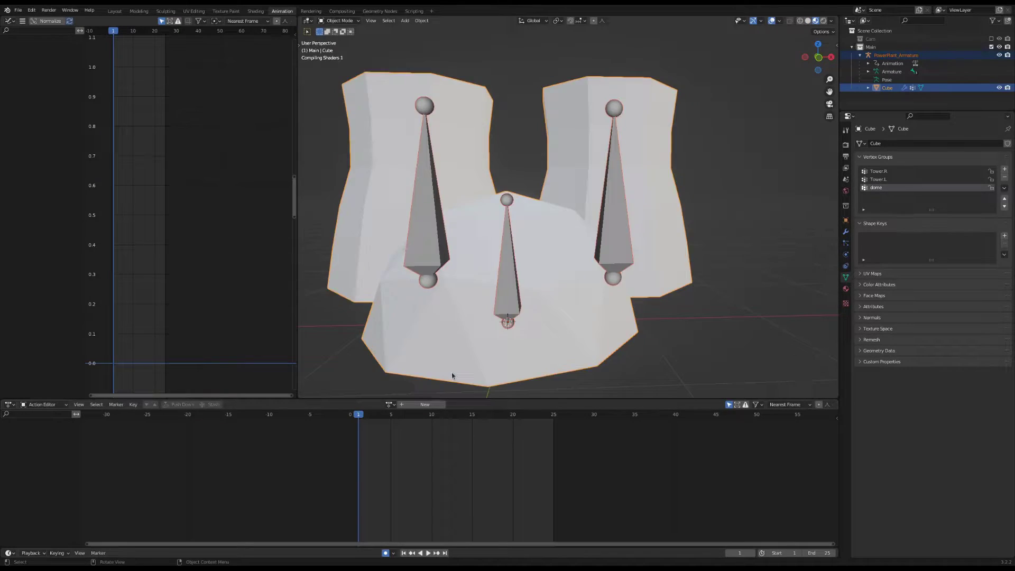
# Step: Load the 01_select action on the power plant mesh and play its animation
pyautogui.click(389, 405)
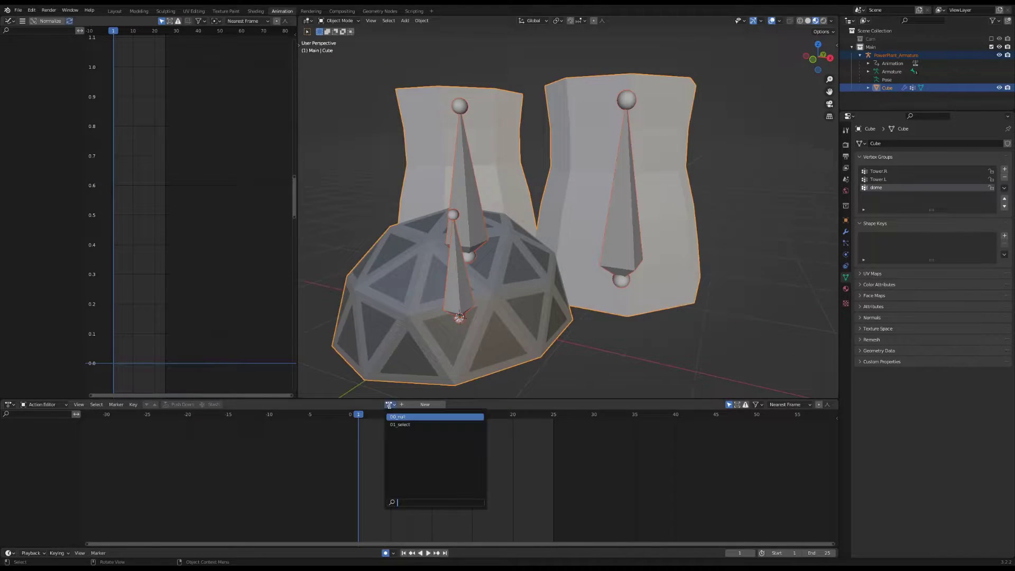
pyautogui.click(402, 425)
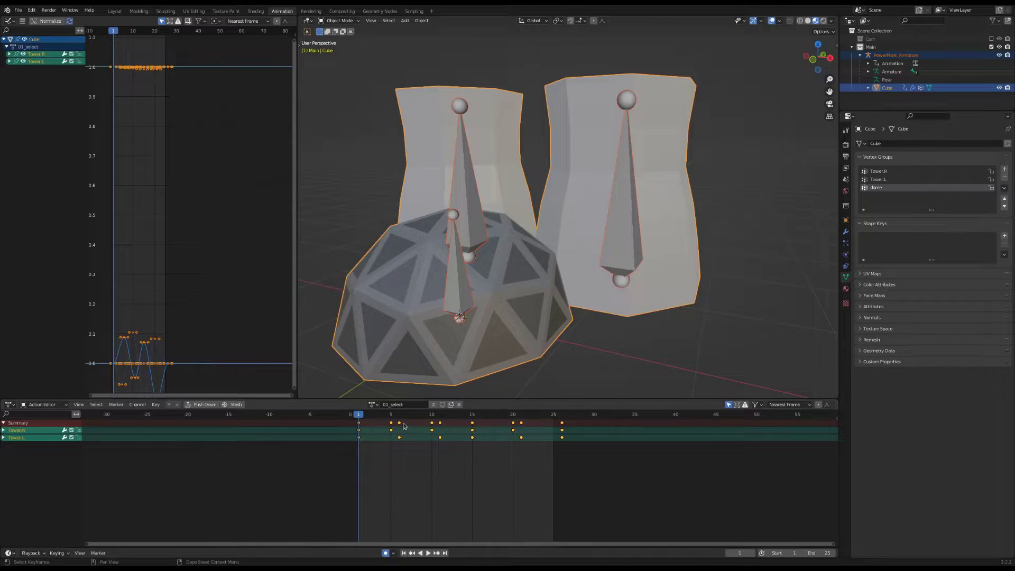
pyautogui.click(426, 553)
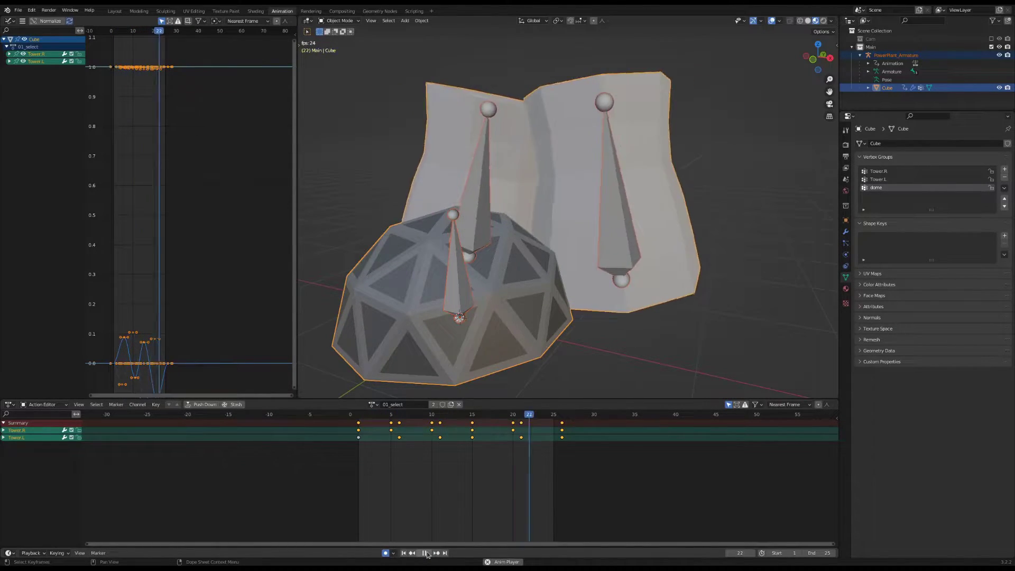
pyautogui.click(428, 553)
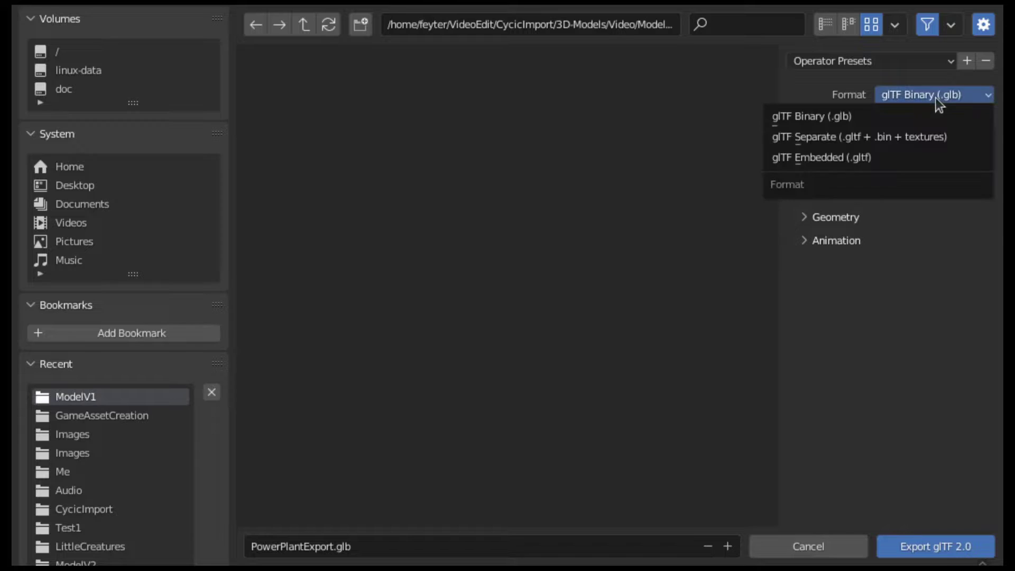
# Step: Keep the export format as glTF Binary (.glb) and expand the Include and Geometry export options
pyautogui.click(935, 98)
pyautogui.click(842, 170)
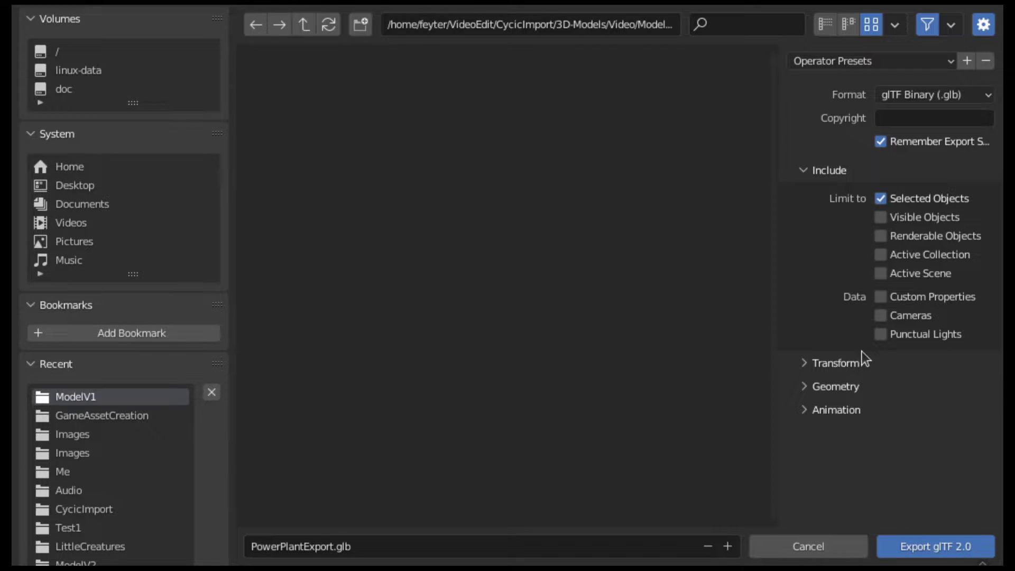
pyautogui.click(829, 390)
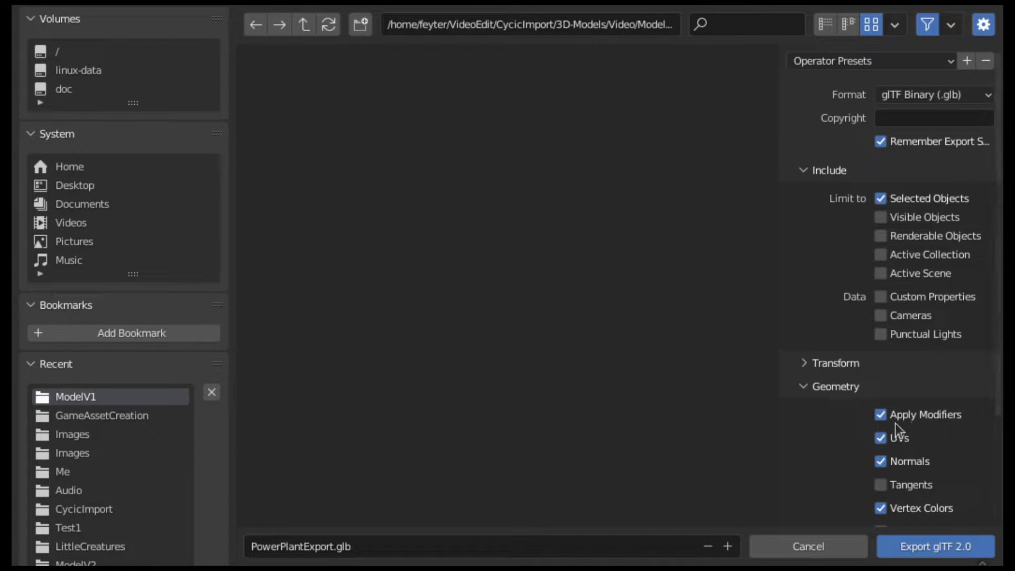
# Step: Copy the export file name, then try renaming the file as ModelTestTestFinalV1.glb
pyautogui.click(340, 550)
pyautogui.hotkey('ctrl', 'c')
pyautogui.click(333, 550)
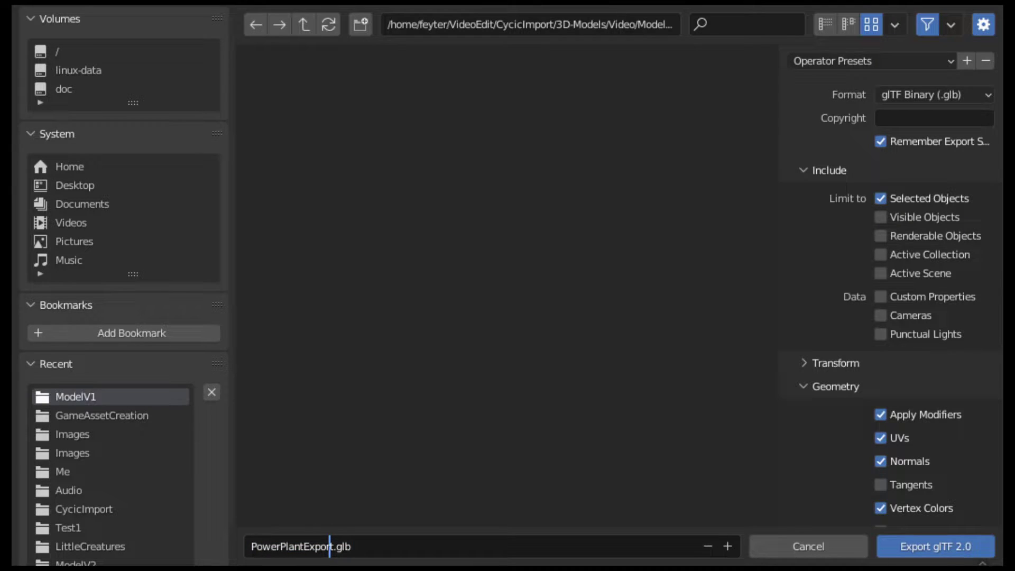
pyautogui.press('BackSpace')
pyautogui.press('BackSpace')
pyautogui.press('BackSpace')
pyautogui.press('BackSpace')
pyautogui.press('BackSpace')
pyautogui.press('BackSpace')
pyautogui.press('BackSpace')
pyautogui.press('BackSpace')
pyautogui.press('BackSpace')
pyautogui.press('BackSpace')
pyautogui.press('BackSpace')
pyautogui.press('BackSpace')
pyautogui.press('BackSpace')
pyautogui.press('BackSpace')
pyautogui.press('BackSpace')
pyautogui.press('BackSpace')
pyautogui.write('ModelTestTestFinalV1')
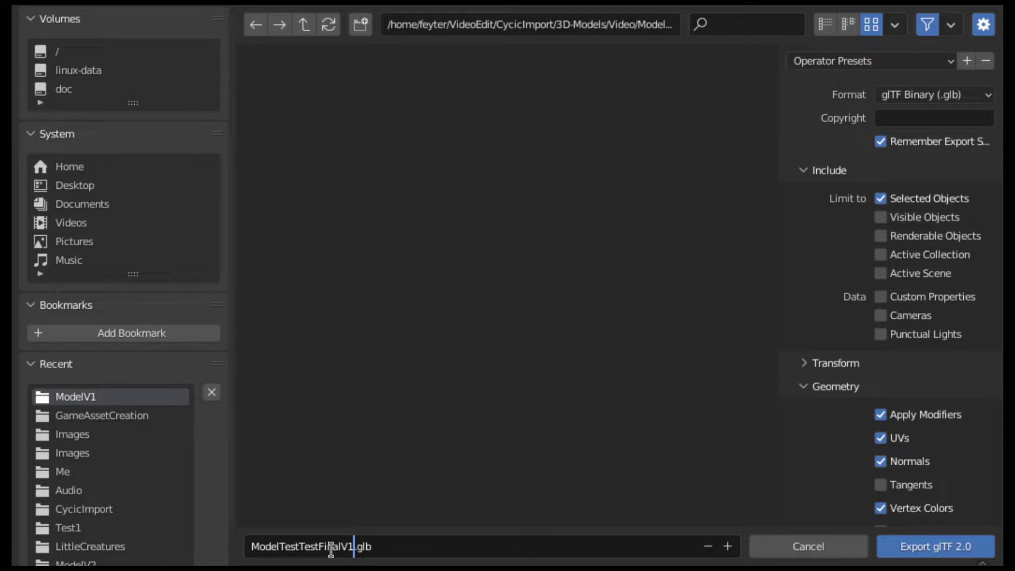
# Step: Replace the trial export name with the copied name PowerPlantExport
pyautogui.press('BackSpace')
pyautogui.press('BackSpace')
pyautogui.press('BackSpace')
pyautogui.press('BackSpace')
pyautogui.press('BackSpace')
pyautogui.press('BackSpace')
pyautogui.press('BackSpace')
pyautogui.press('BackSpace')
pyautogui.press('BackSpace')
pyautogui.press('BackSpace')
pyautogui.press('BackSpace')
pyautogui.press('BackSpace')
pyautogui.press('BackSpace')
pyautogui.press('BackSpace')
pyautogui.press('BackSpace')
pyautogui.press('BackSpace')
pyautogui.press('BackSpace')
pyautogui.press('BackSpace')
pyautogui.press('BackSpace')
pyautogui.press('BackSpace')
pyautogui.hotkey('ctrl', 'v')
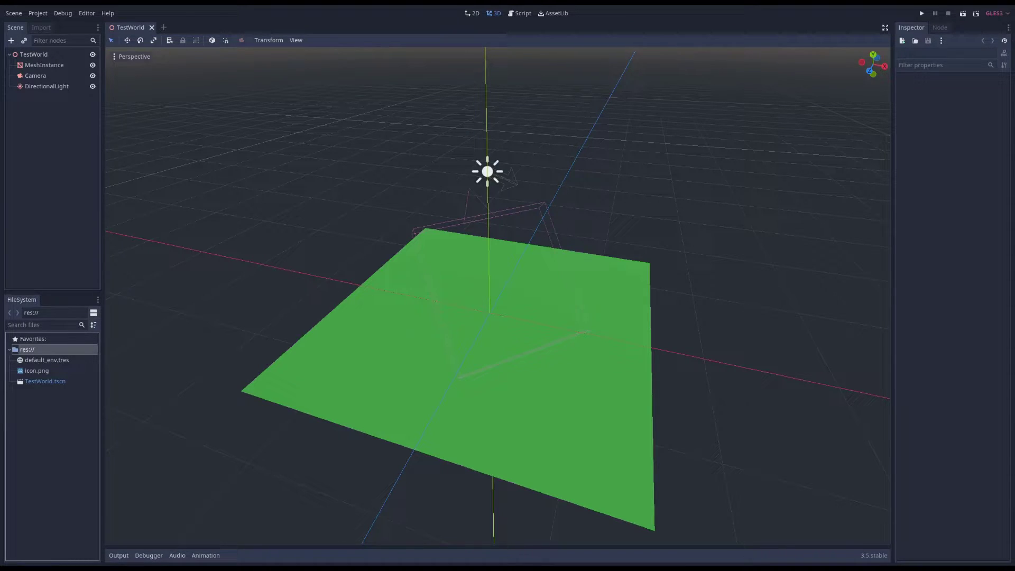
# Step: Switch to Godot and create a folder named Imports in the project root res://
pyautogui.rightClick(29, 351)
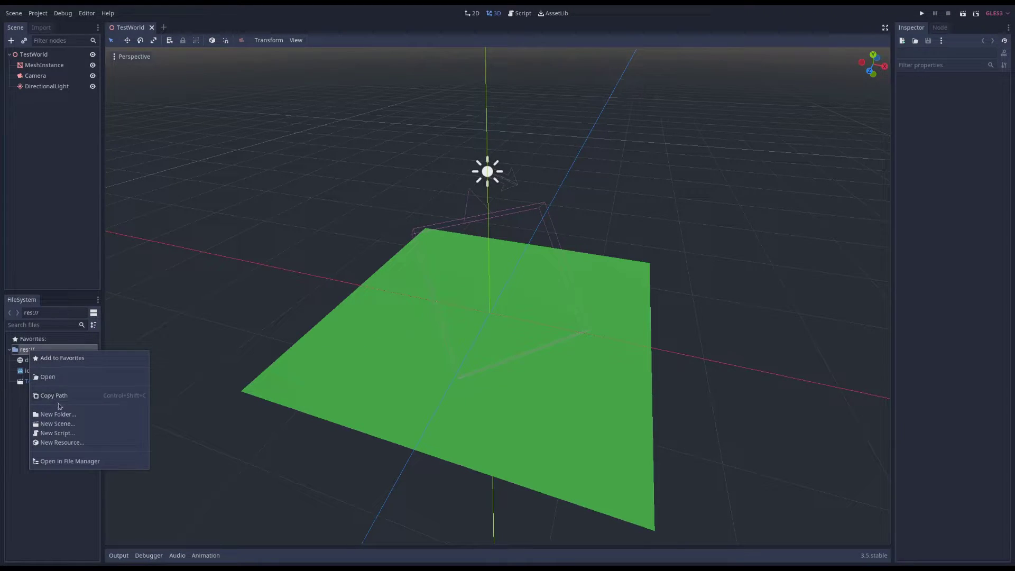
pyautogui.click(59, 413)
pyautogui.click(495, 285)
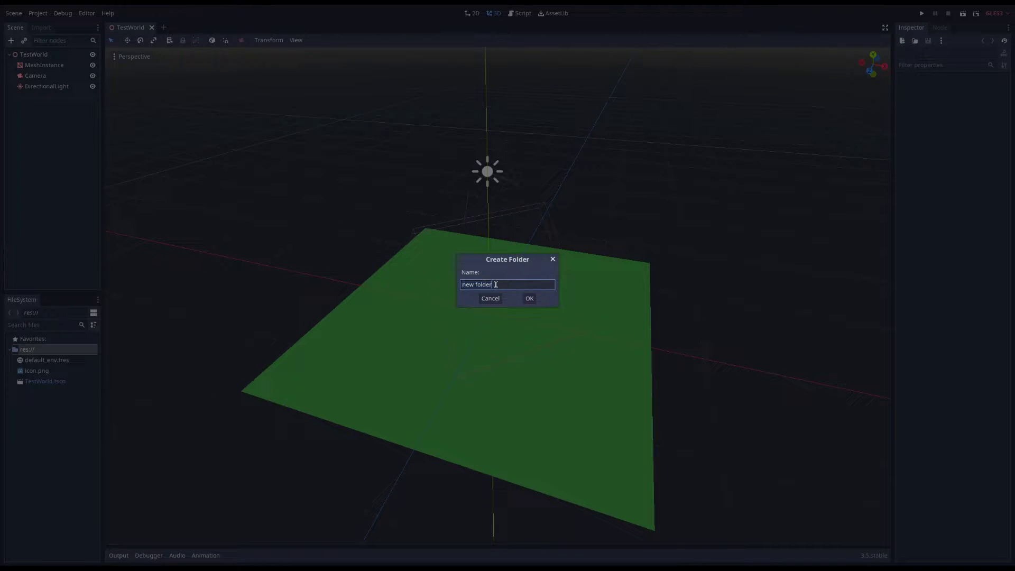
pyautogui.moveTo(495, 285); pyautogui.dragTo(460, 284)
pyautogui.press('BackSpace')
pyautogui.write('Imports')
pyautogui.click(531, 299)
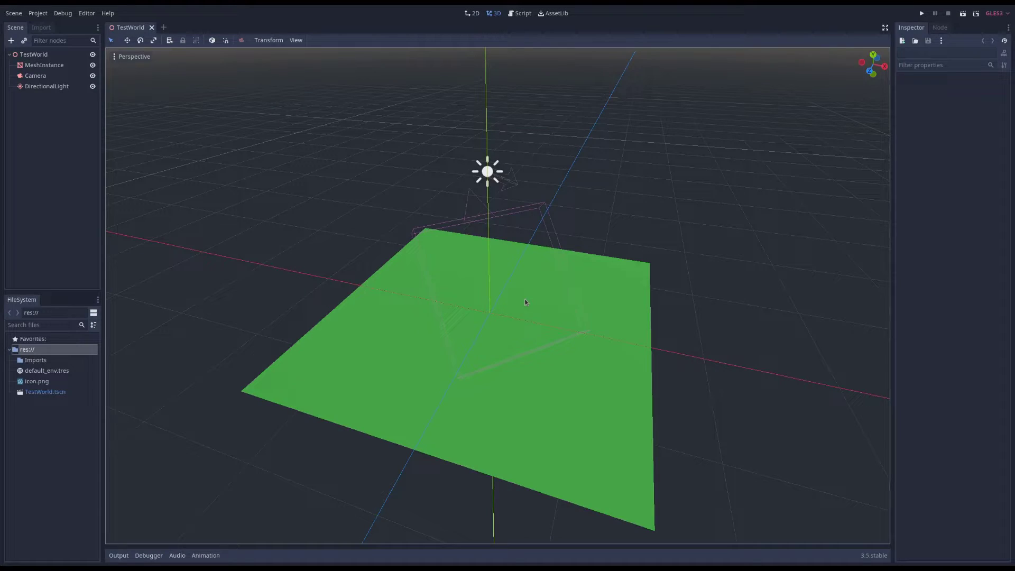
# Step: Create a subfolder named PowerPlantExport inside the Imports folder
pyautogui.click(29, 359)
pyautogui.rightClick(29, 360)
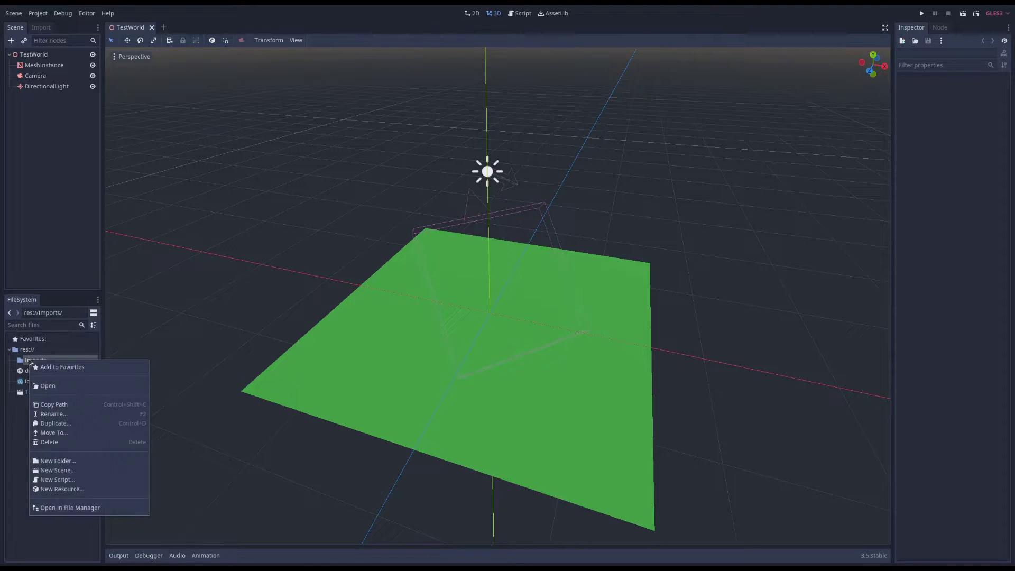
pyautogui.click(59, 460)
pyautogui.write('PowerPlantExport')
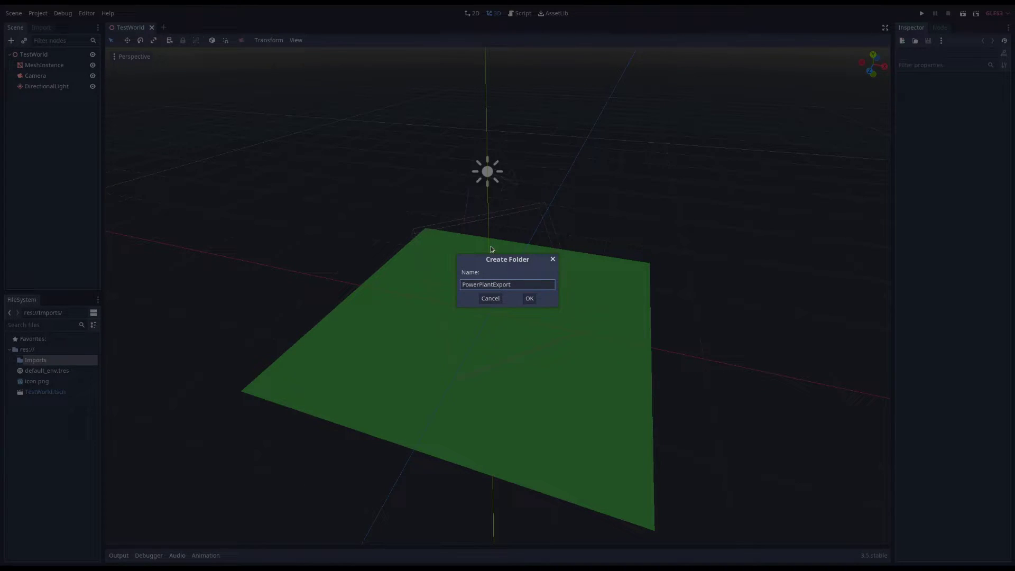
pyautogui.click(529, 299)
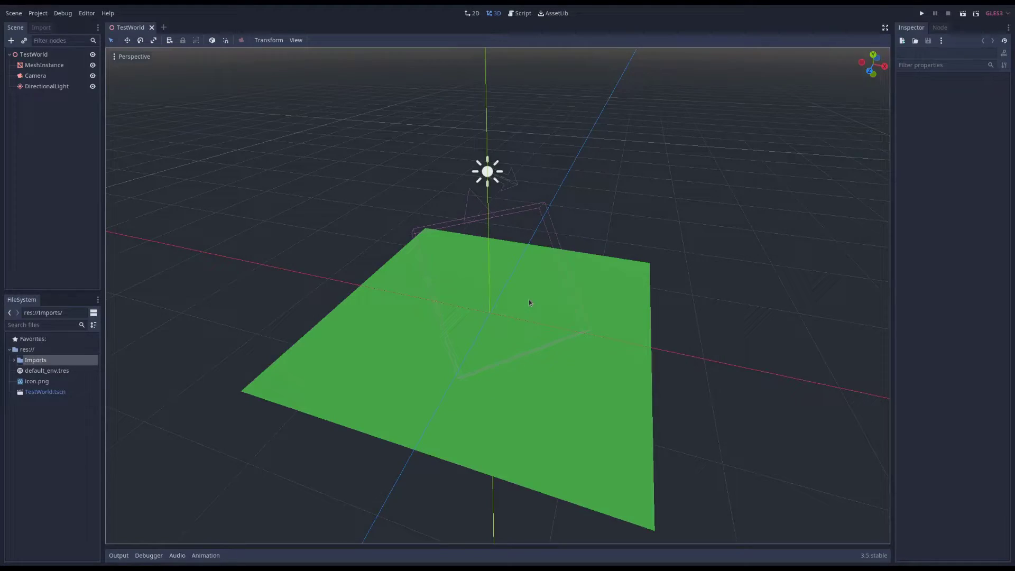
# Step: Expand the Imports and PowerPlantExport folders and look at the imported model and material files
pyautogui.click(14, 360)
pyautogui.click(52, 371)
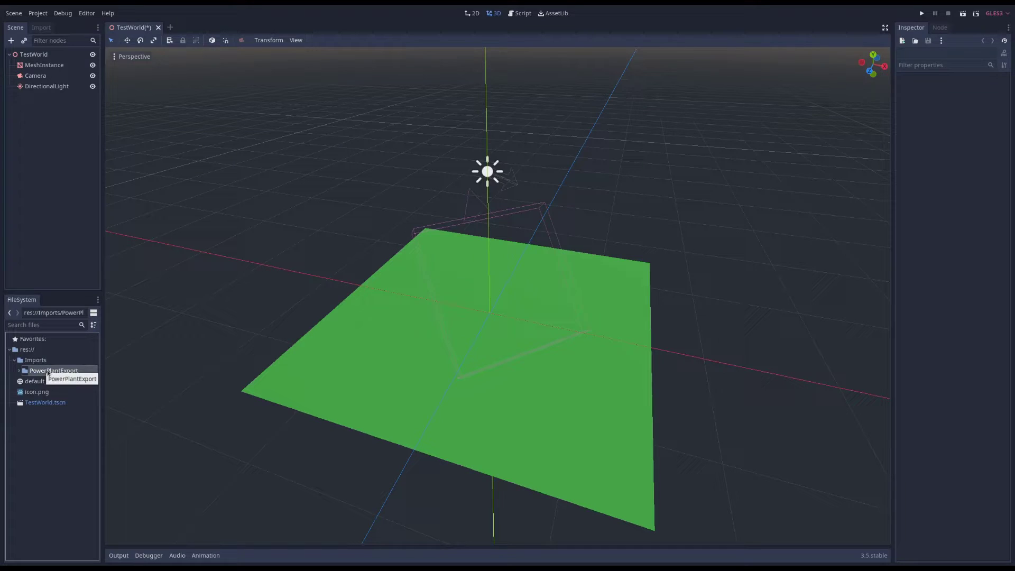
pyautogui.click(20, 371)
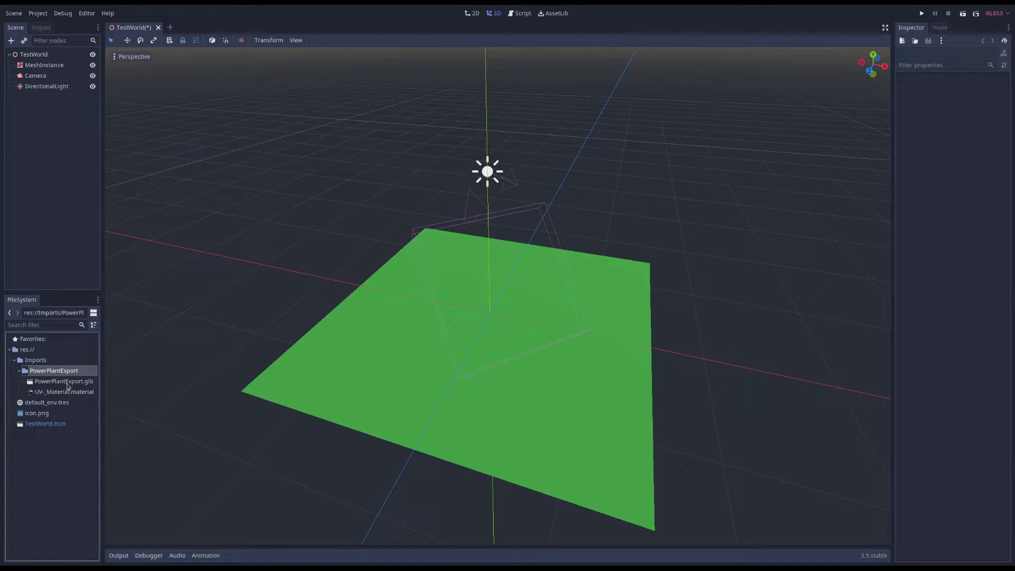
pyautogui.click(67, 381)
pyautogui.click(68, 393)
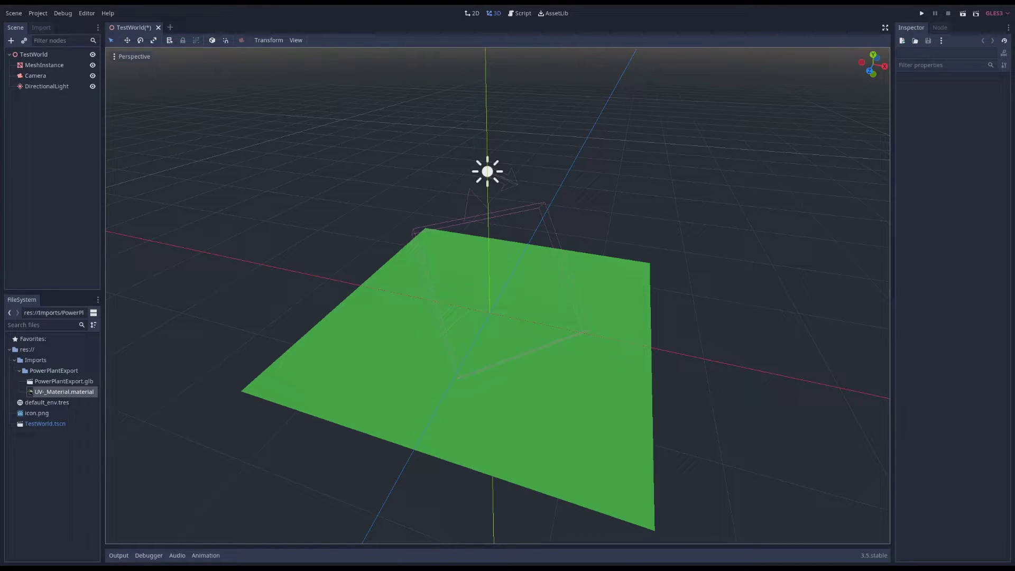
# Step: Create a new inherited scene from PowerPlantExport.glb
pyautogui.click(64, 381)
pyautogui.doubleClick(64, 383)
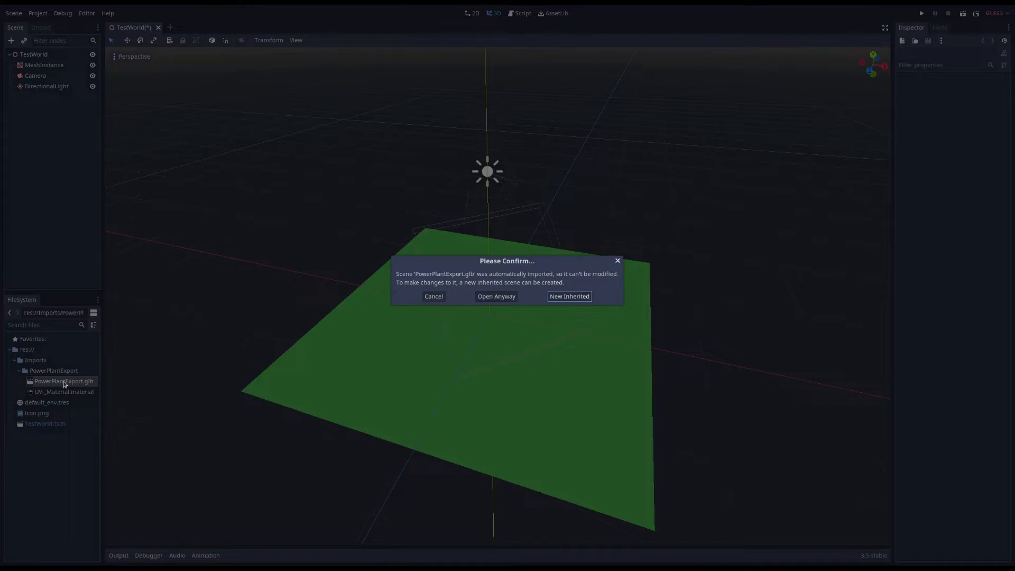
pyautogui.click(569, 297)
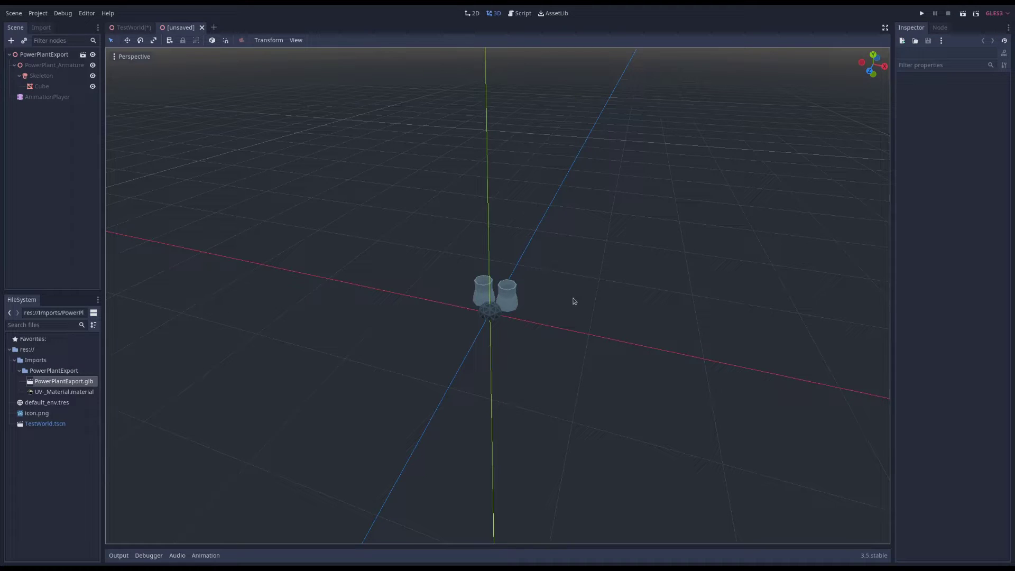
pyautogui.moveTo(521, 297); pyautogui.dragTo(495, 286, button='middle')
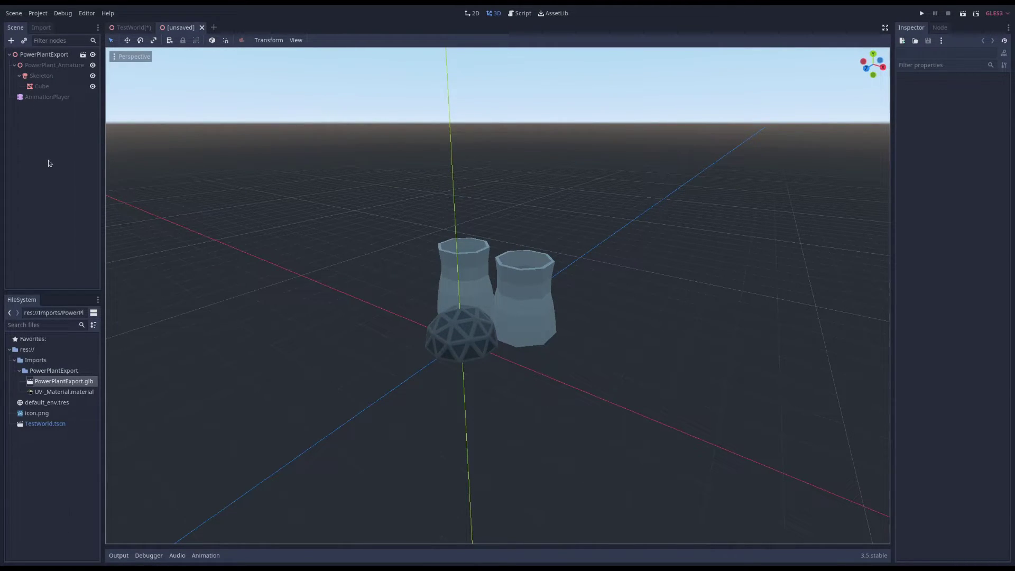
# Step: Add an Area node with a CollisionShape child to the PowerPlantExport scene
pyautogui.click(10, 40)
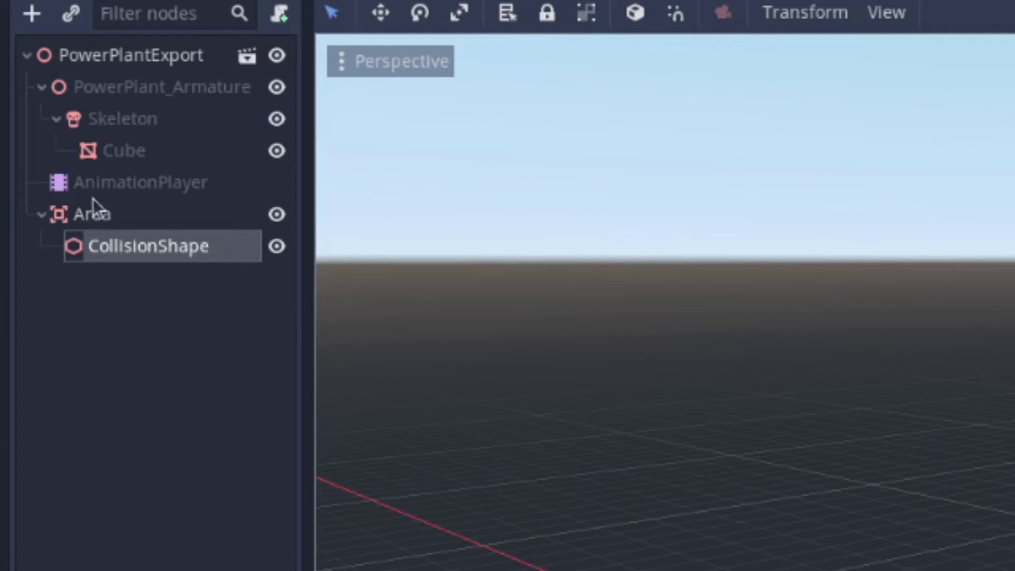
pyautogui.click(93, 212)
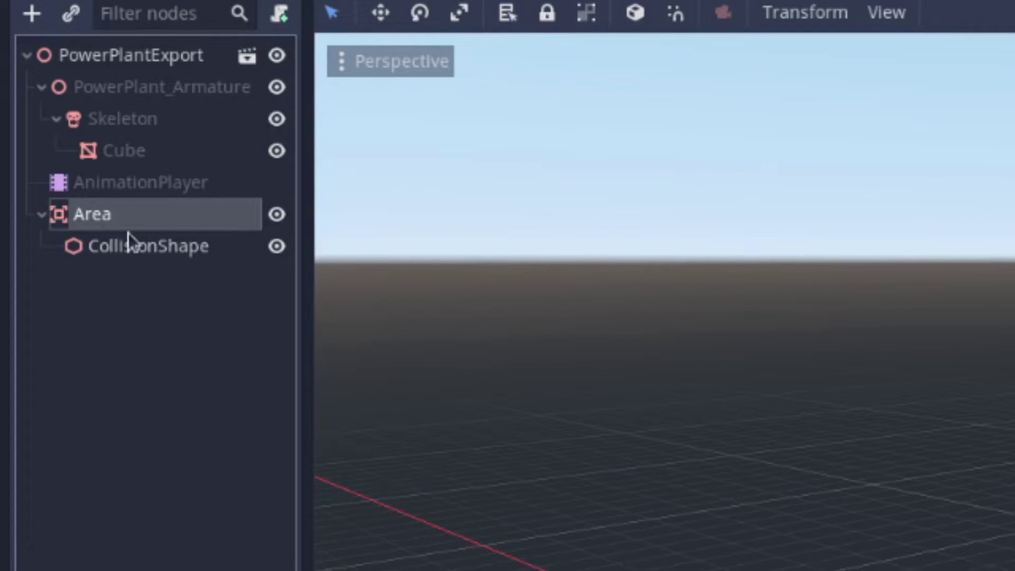
pyautogui.press('KP_3')
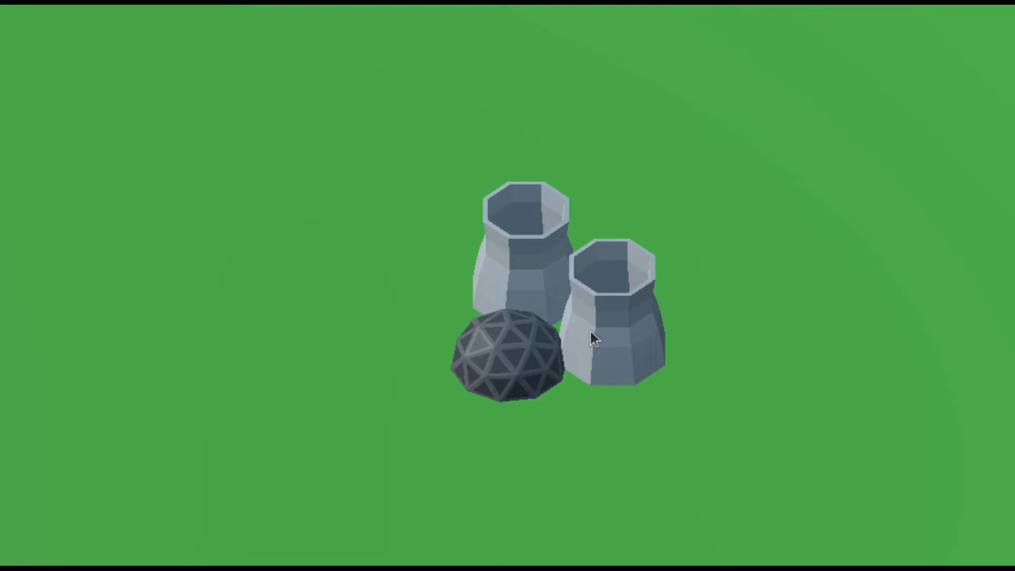
# Step: Test the power plant's response to being selected in the running game
pyautogui.click(591, 332)
pyautogui.click(620, 334)
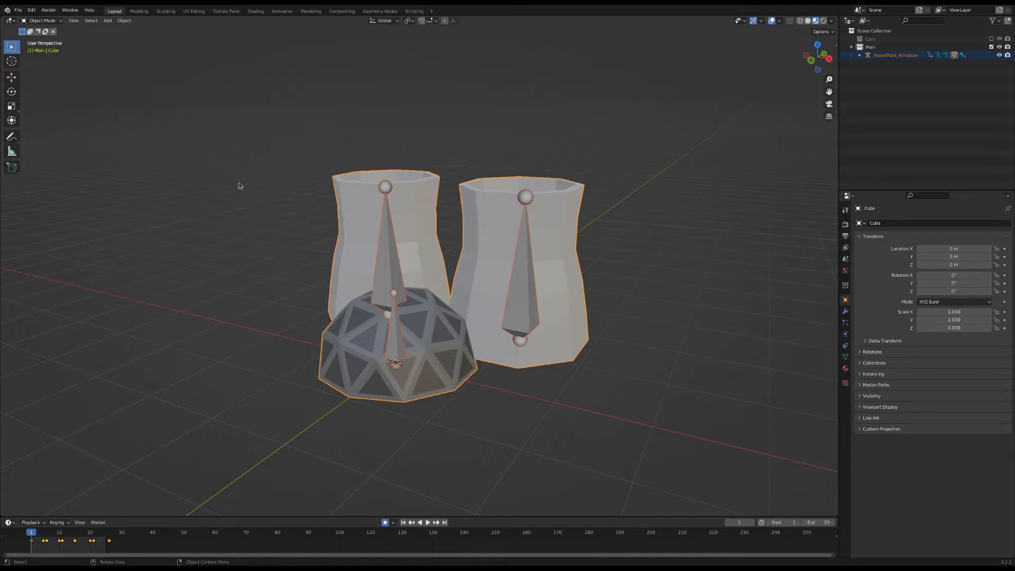
# Step: Switch to Blender, open the Animation workspace, and load and play the power plant's 02_destroy action
pyautogui.moveTo(444, 365)
pyautogui.mouseDown(button='middle')
pyautogui.moveTo(503, 376)
pyautogui.moveTo(462, 372)
pyautogui.mouseUp(button='middle')
pyautogui.click(282, 10)
pyautogui.click(373, 404)
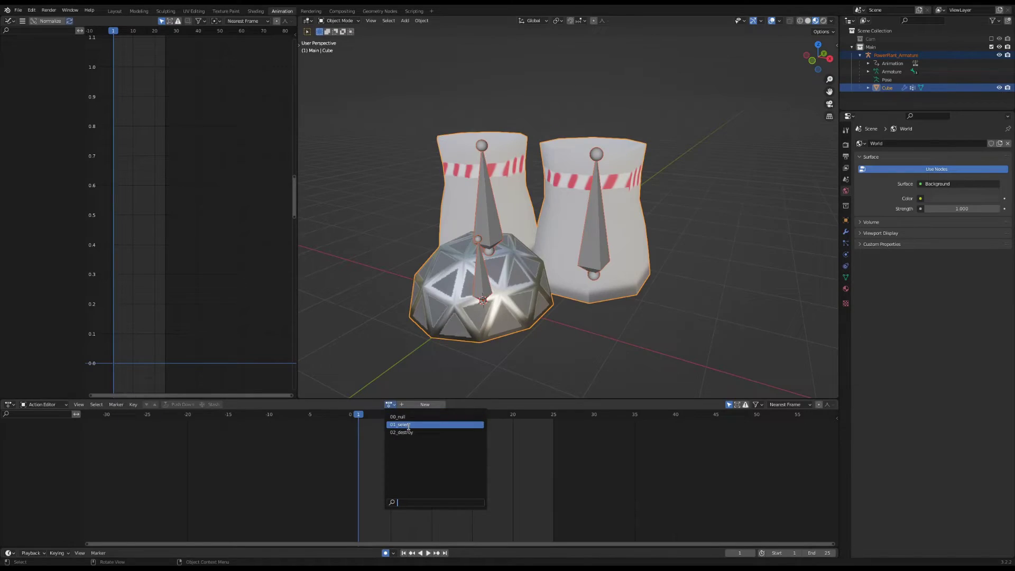
pyautogui.click(406, 430)
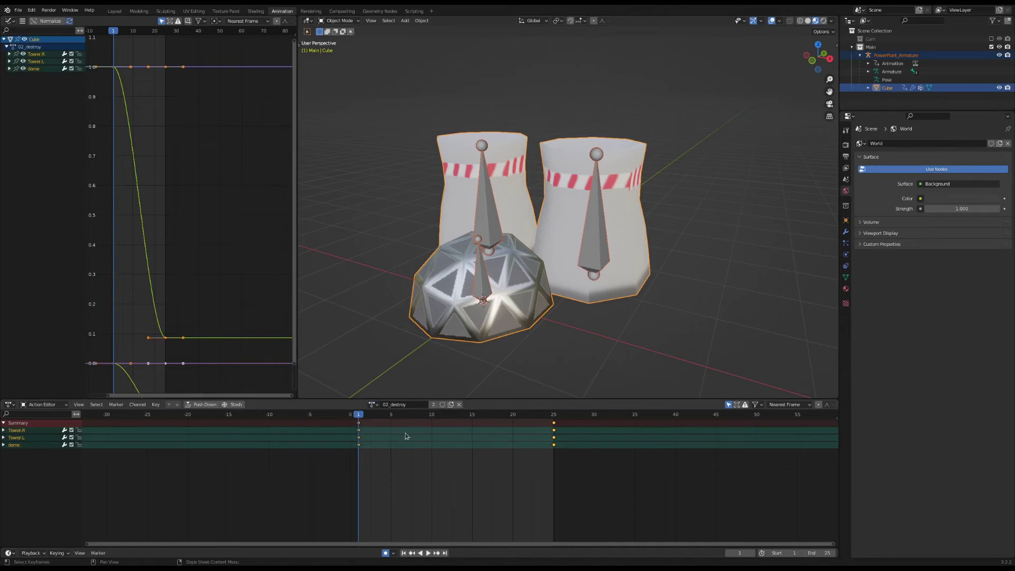
pyautogui.click(428, 553)
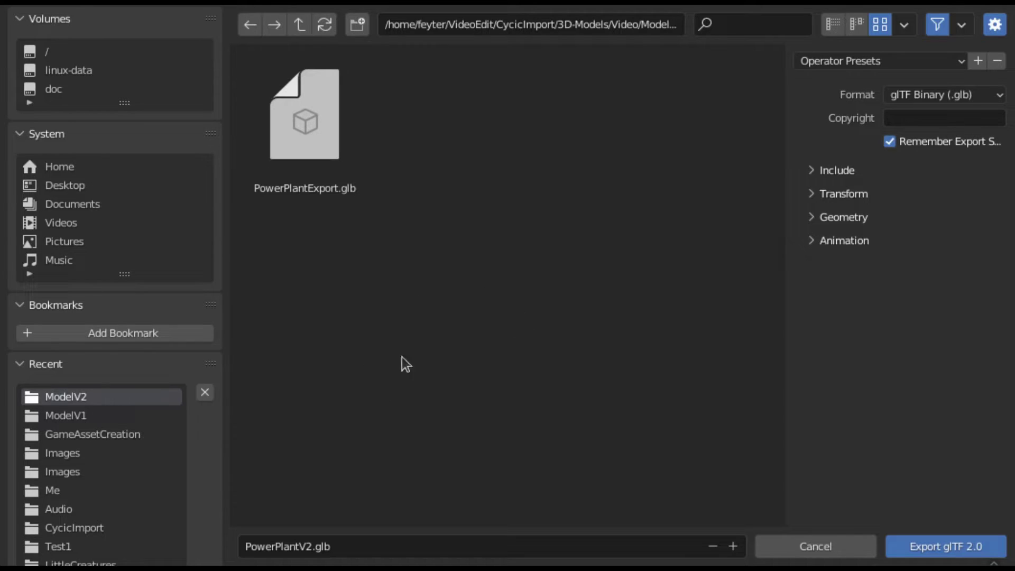
# Step: Choose the existing PowerPlantExport.glb as the target file for the glTF export
pyautogui.click(324, 140)
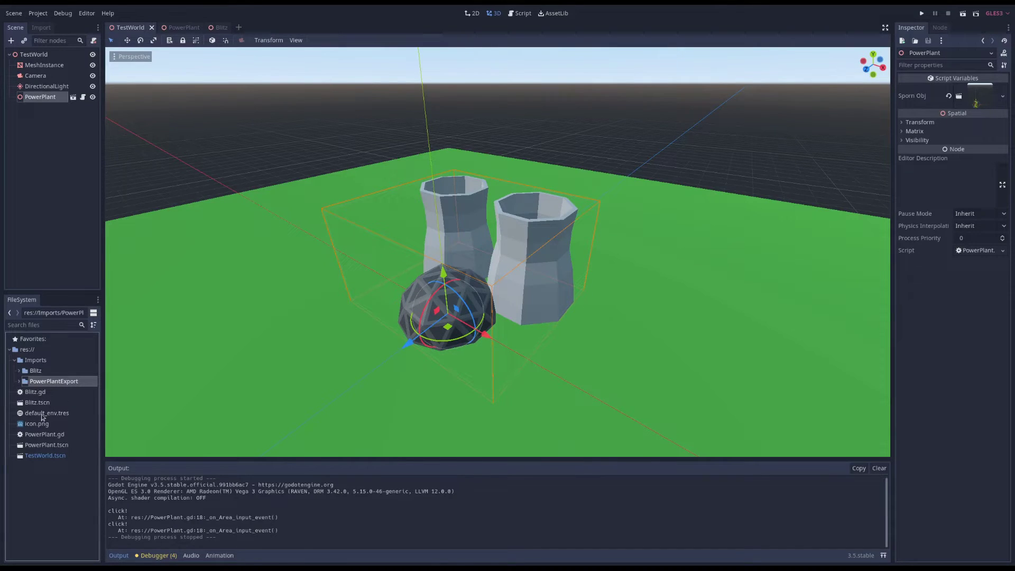
# Step: Switch to Godot, expand the PowerPlantExport folder under Imports, and run the project to test the updated model
pyautogui.click(29, 361)
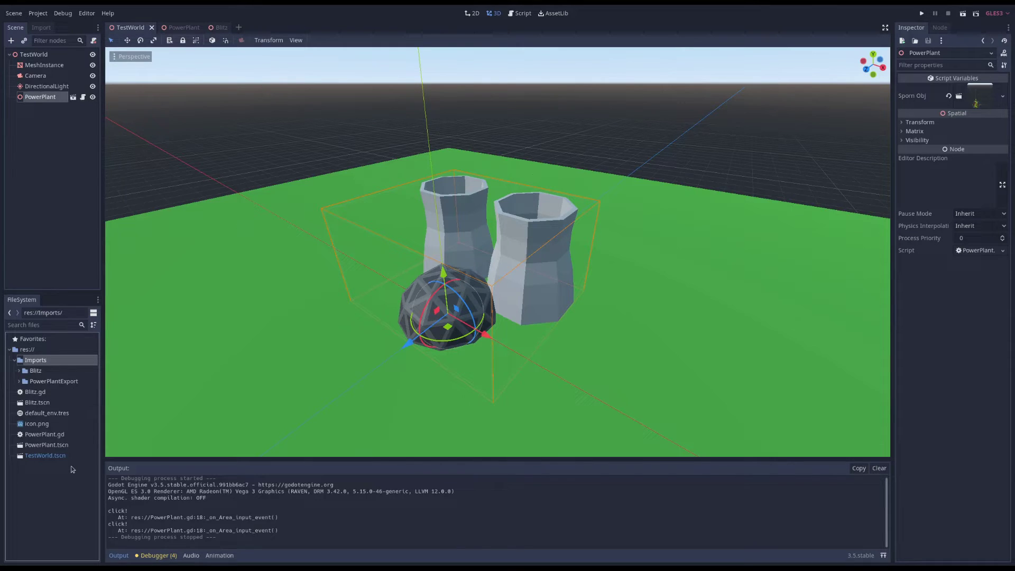
pyautogui.click(53, 382)
pyautogui.click(19, 382)
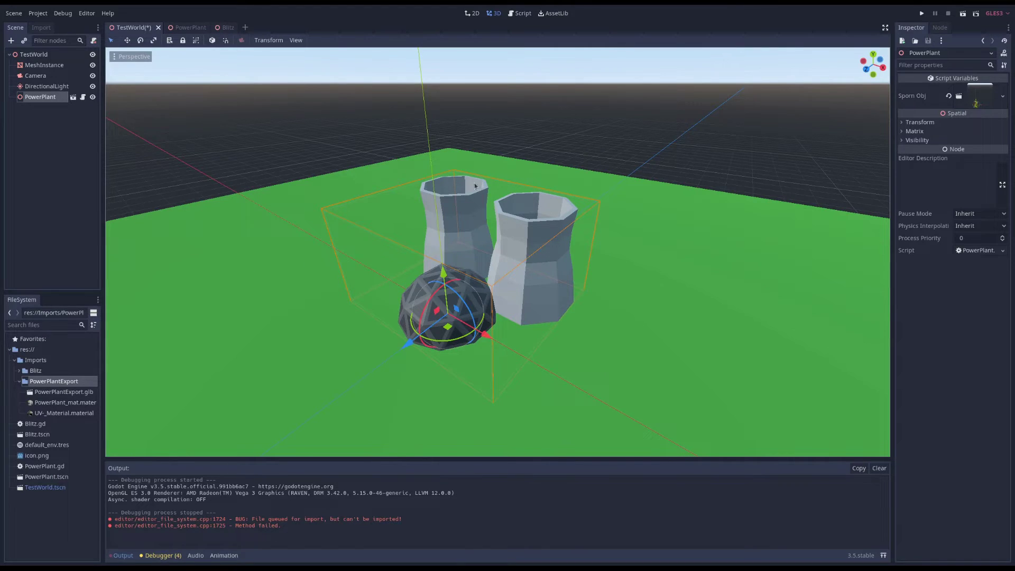
pyautogui.click(921, 14)
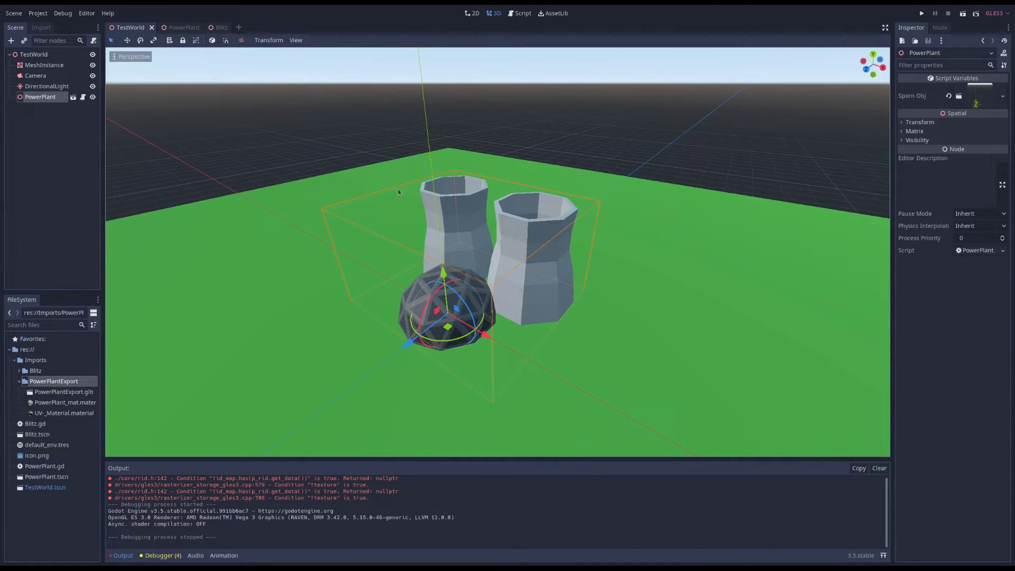
# Step: Reload the saved TestWorld scene and run the project
pyautogui.click(13, 14)
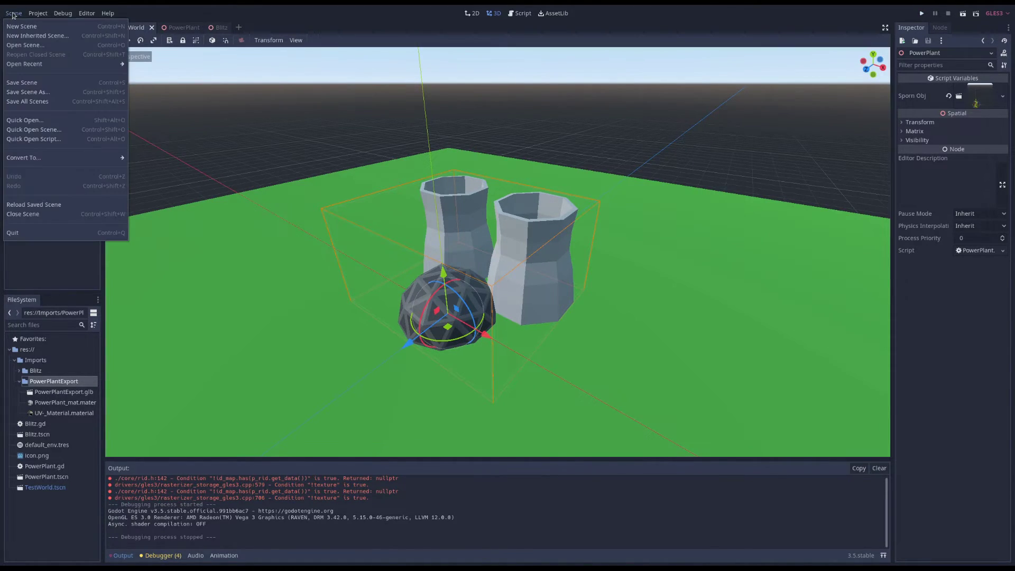
pyautogui.click(48, 204)
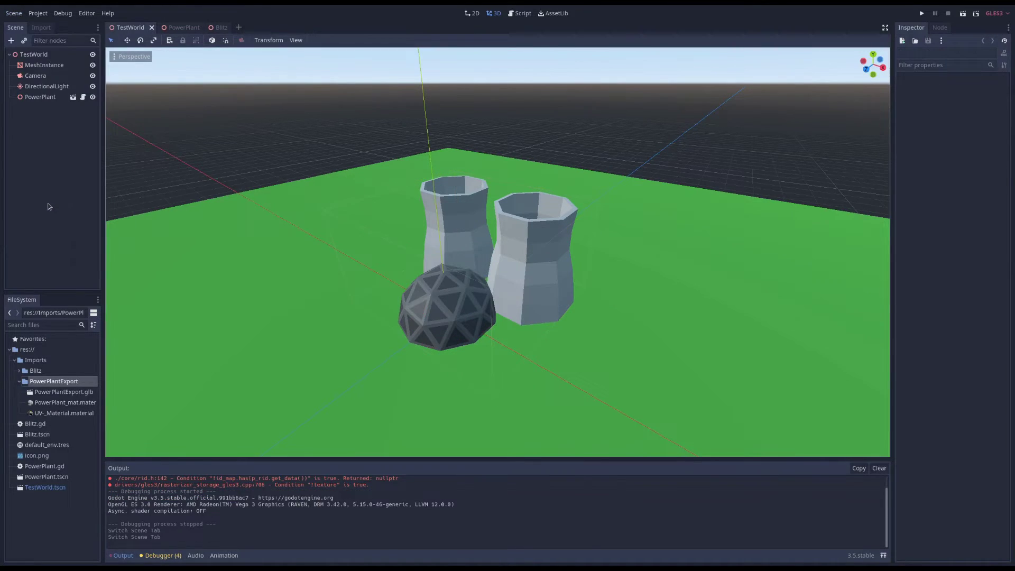
pyautogui.press('F5')
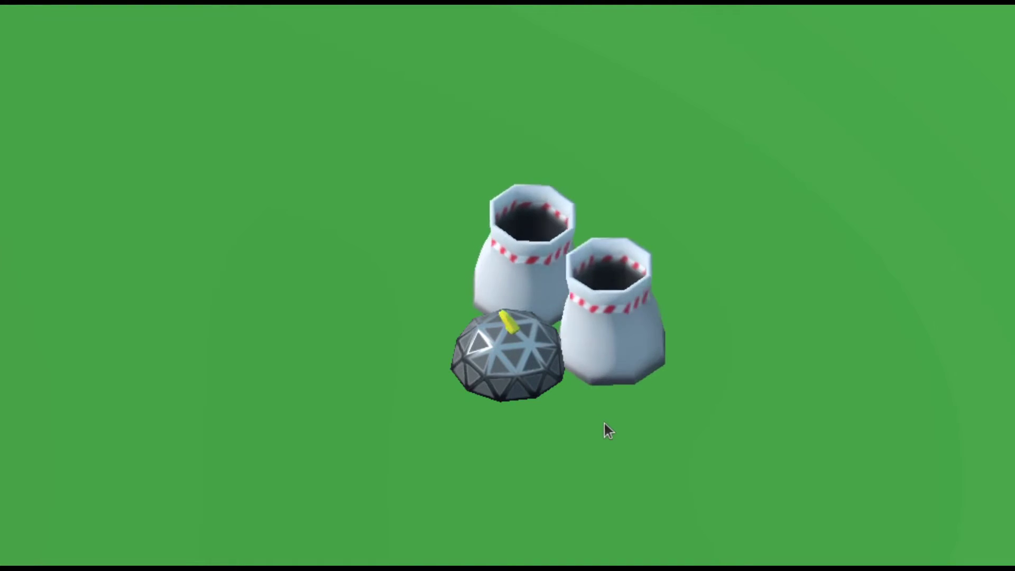
# Step: Test the power plant's response to repeated selection in the running game, and close the game
pyautogui.click(604, 333)
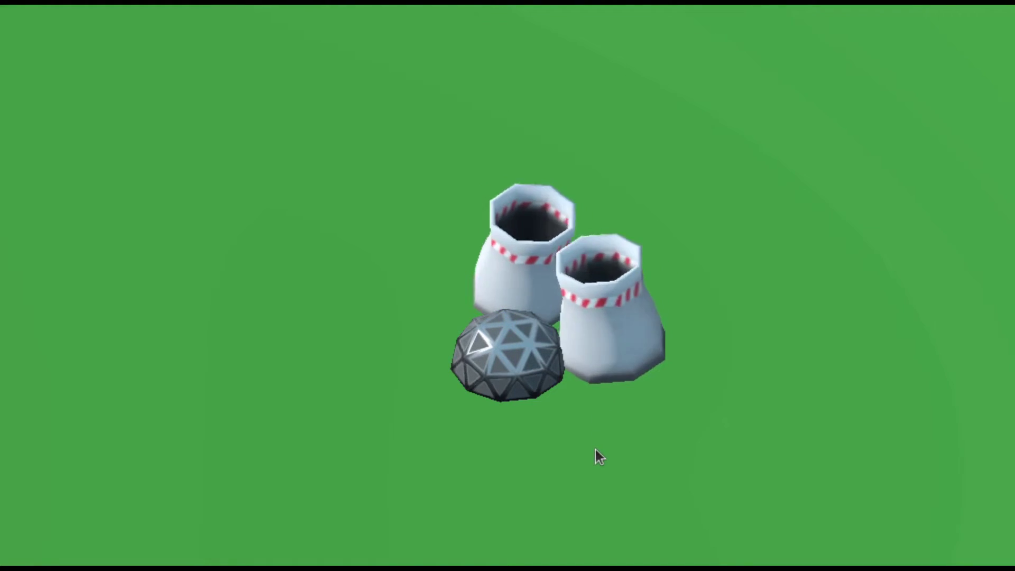
pyautogui.click(606, 340)
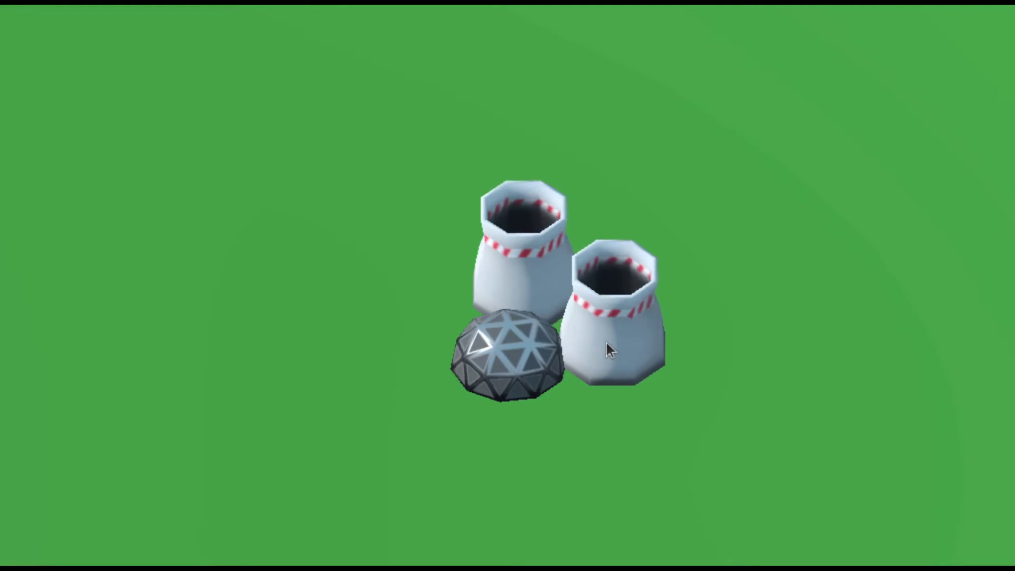
pyautogui.click(601, 325)
pyautogui.hotkey('alt', 'F4')
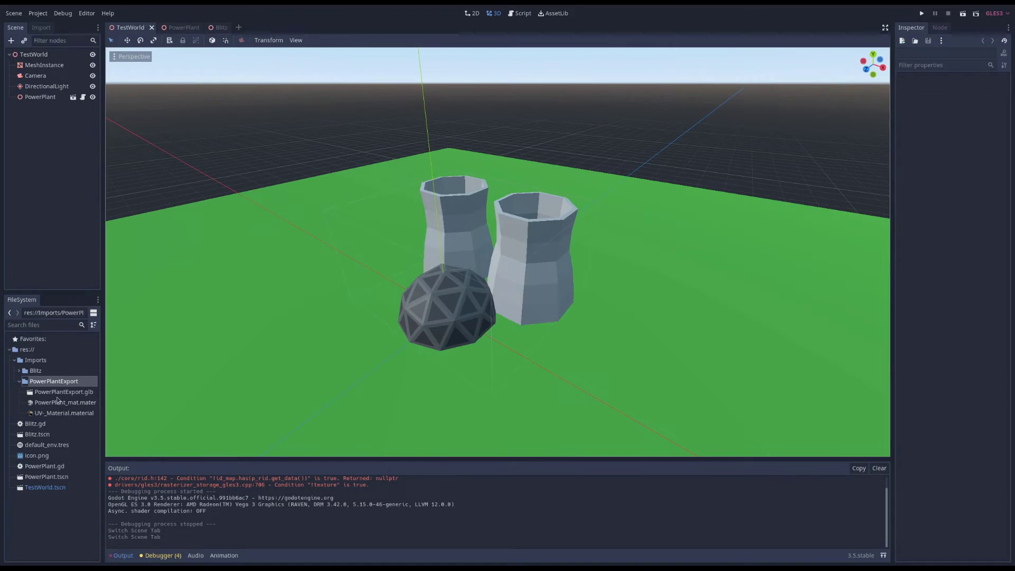
# Step: Remove the UV-_Material.material file in the PowerPlantExport folder from the project
pyautogui.click(54, 415)
pyautogui.press('Delete')
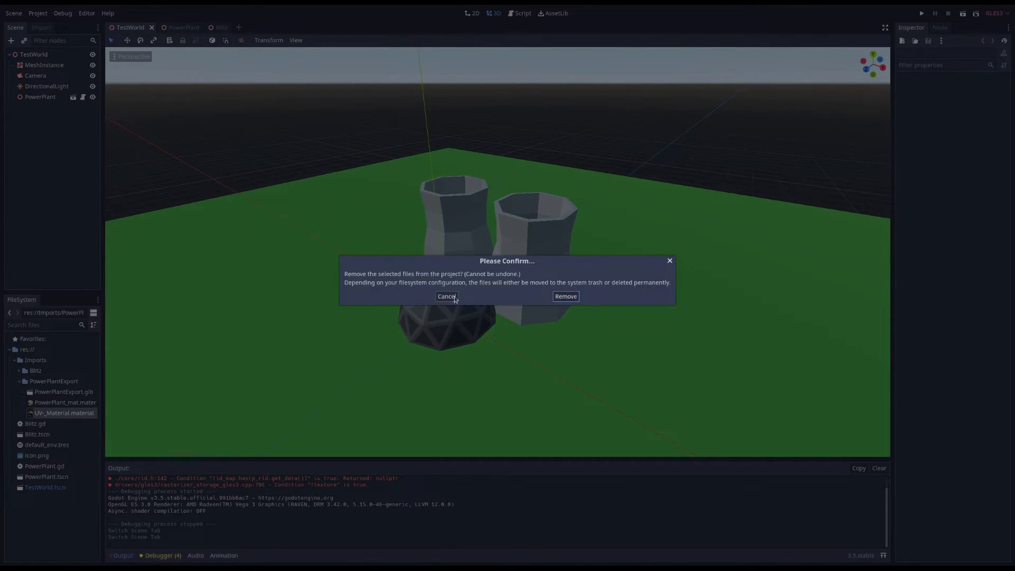
pyautogui.click(565, 297)
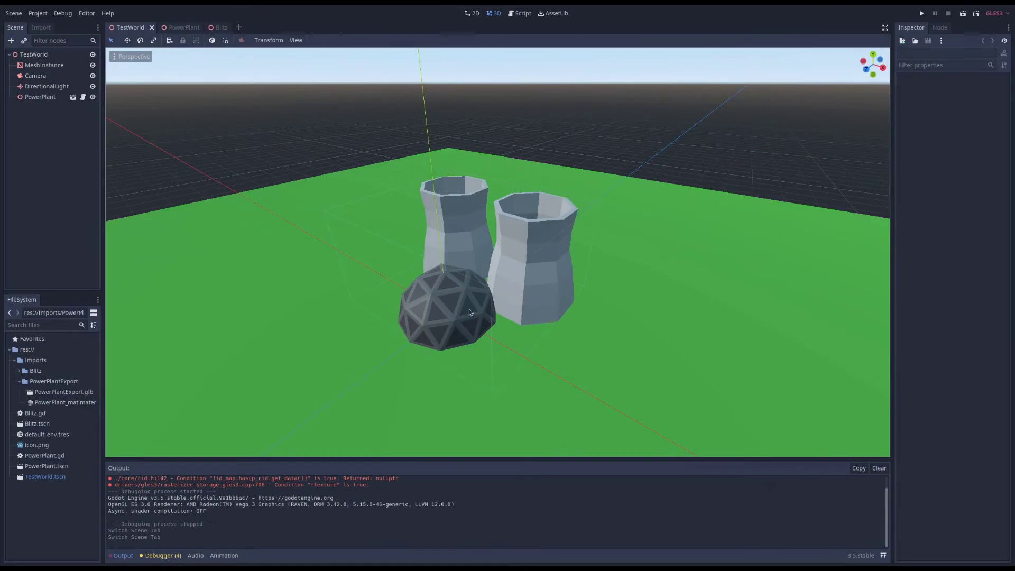
# Step: Enable Keep On Reimport for the materials in the import settings of PowerPlantExport.glb, and reimport it
pyautogui.click(51, 405)
pyautogui.hotkey('ctrl', 'Tab')
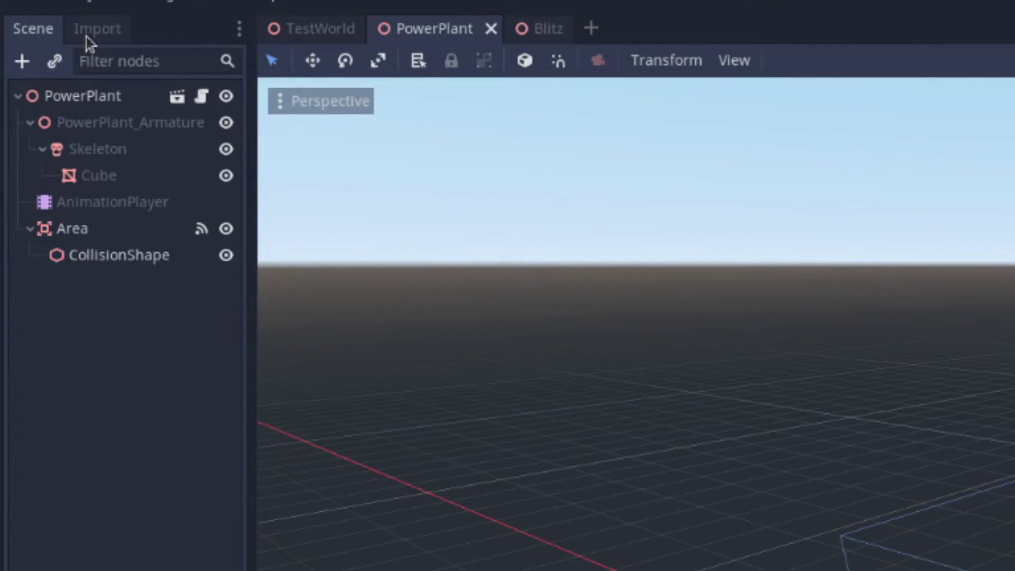
pyautogui.click(87, 37)
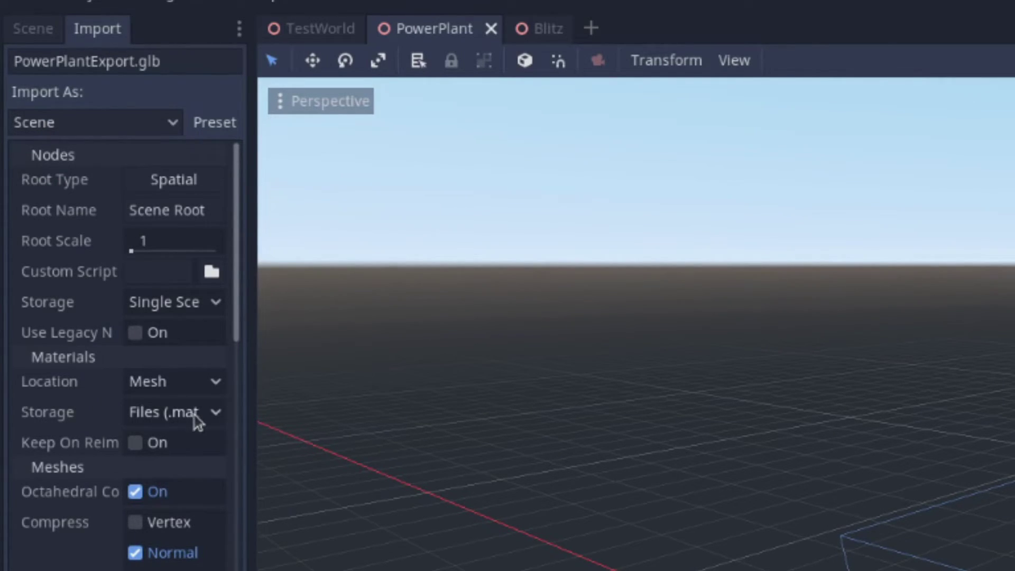
pyautogui.click(139, 445)
pyautogui.click(140, 447)
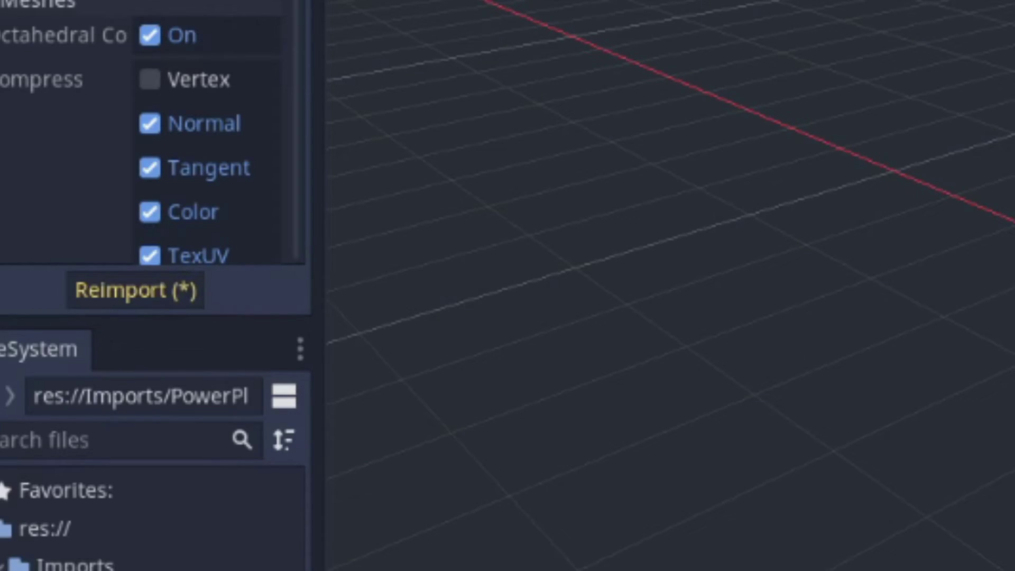
pyautogui.click(142, 300)
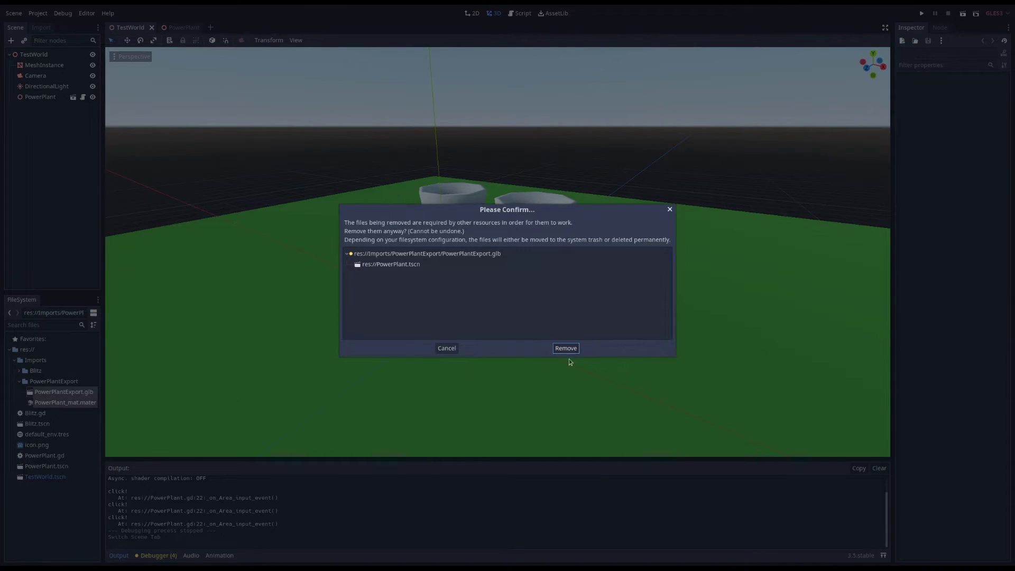
# Step: Remove PowerPlantExport.glb and the PowerPlant_mat material file despite the scene dependency, and open the re-added PowerPlantExport.glb
pyautogui.click(569, 351)
pyautogui.click(57, 392)
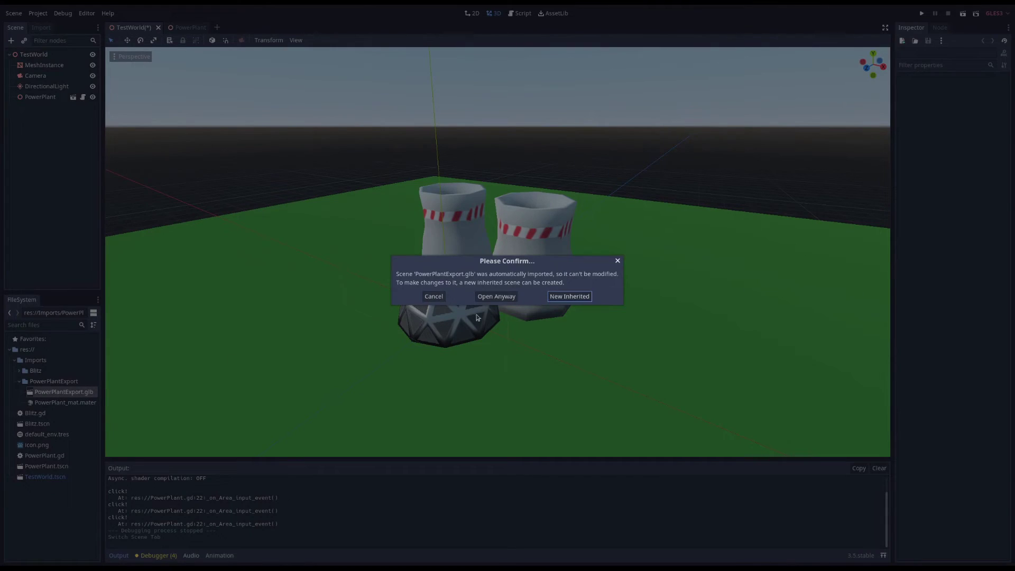
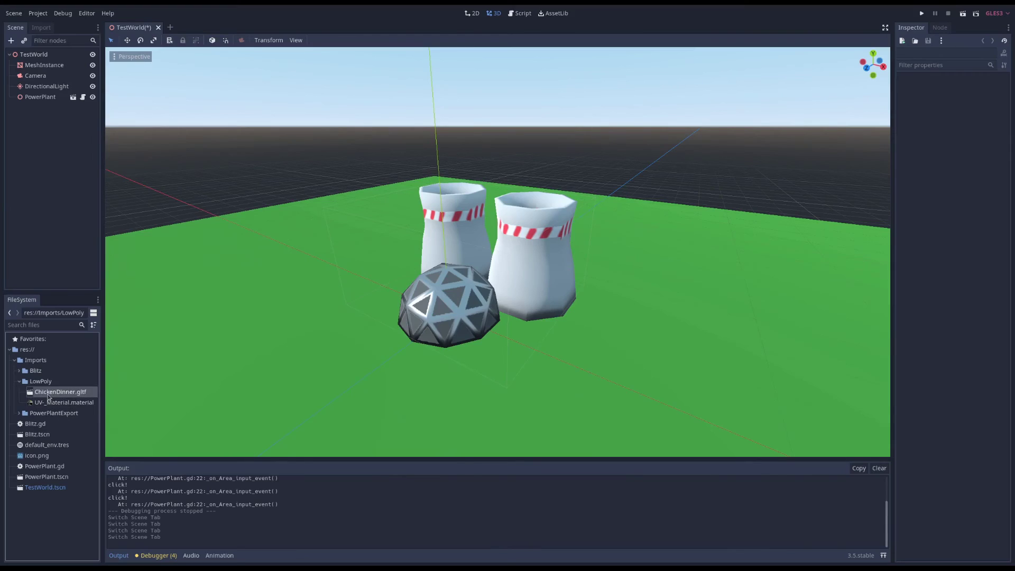
# Step: Set the material storage of ChickenDinner.gltf to Files, enable Keep On Reimport, and reimport it
pyautogui.click(41, 28)
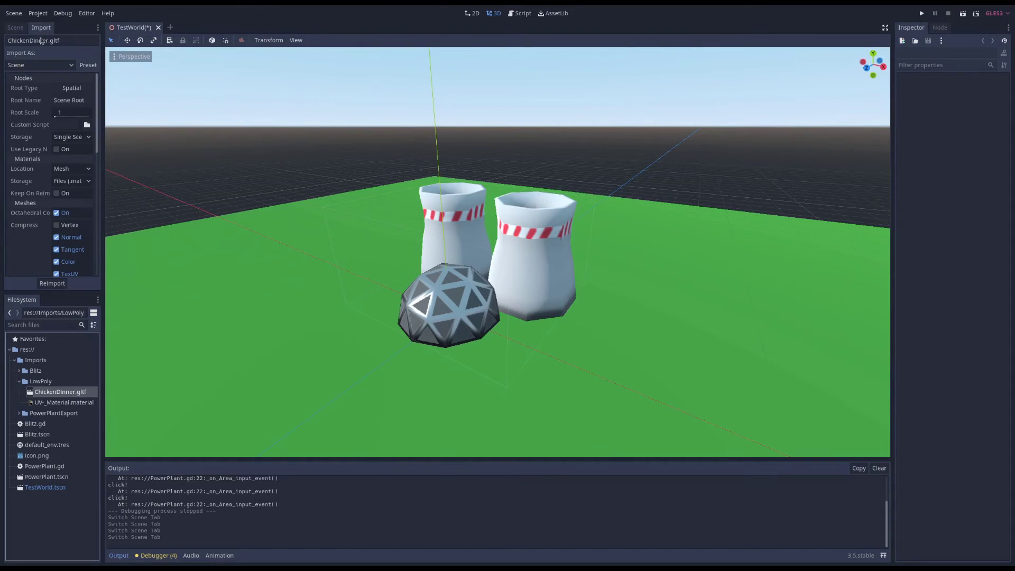
pyautogui.click(71, 183)
pyautogui.click(69, 204)
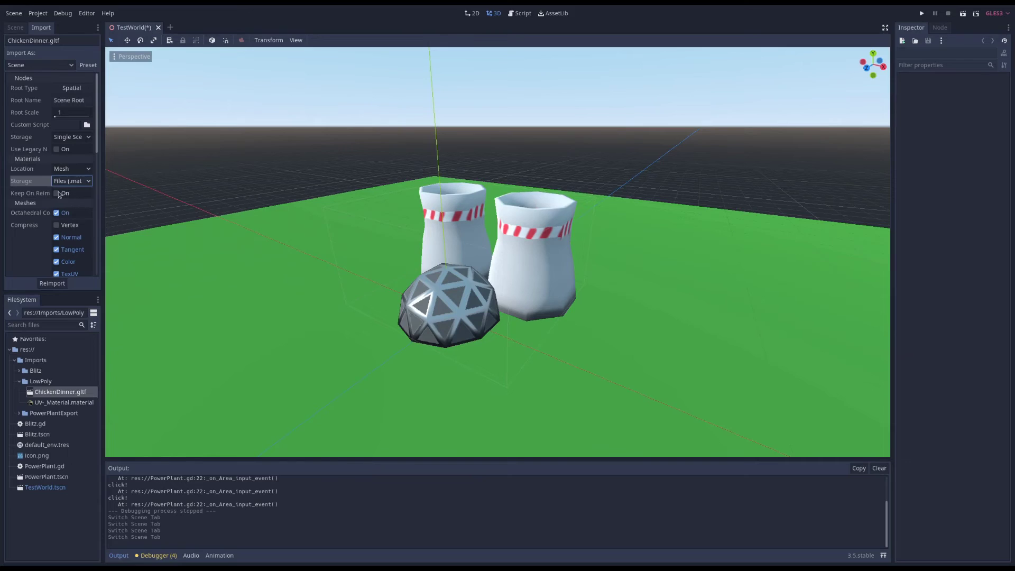
pyautogui.click(57, 194)
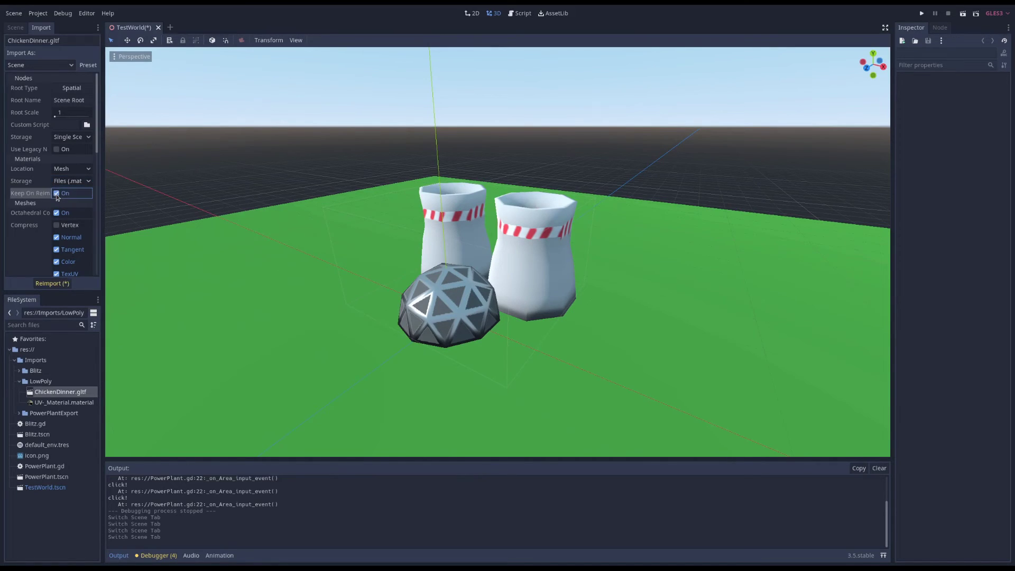
pyautogui.click(51, 283)
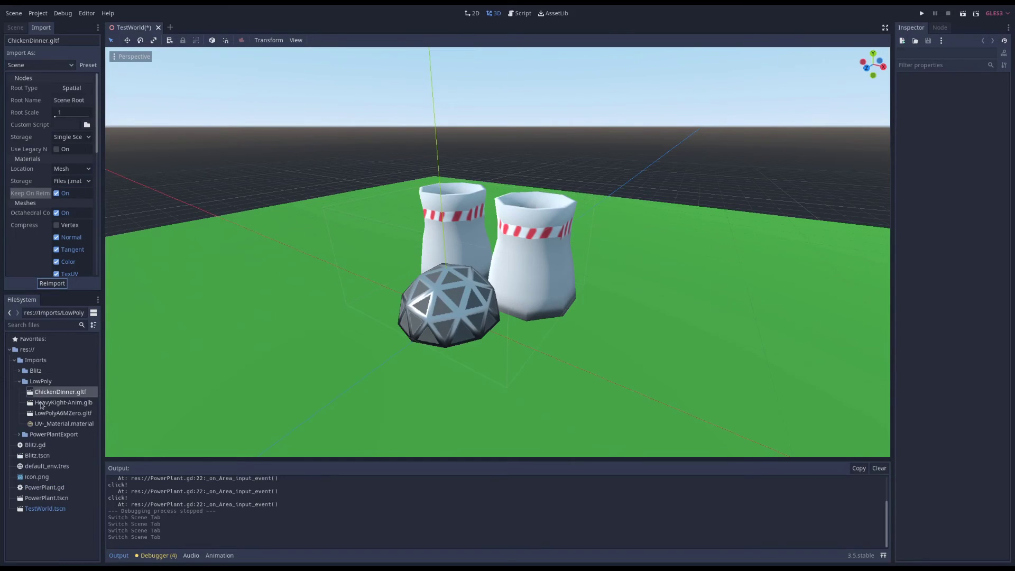
# Step: Create a new inherited scene from ChickenDinner.gltf and inspect the dinner table model
pyautogui.doubleClick(46, 396)
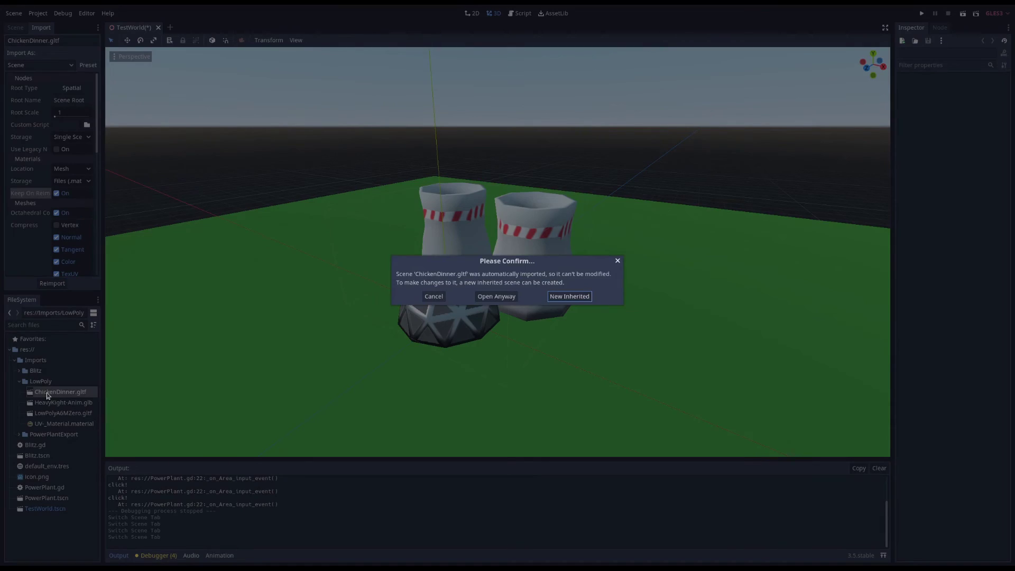
pyautogui.click(570, 297)
pyautogui.moveTo(524, 298); pyautogui.dragTo(412, 300, button='middle')
pyautogui.scroll(3, 513, 299)
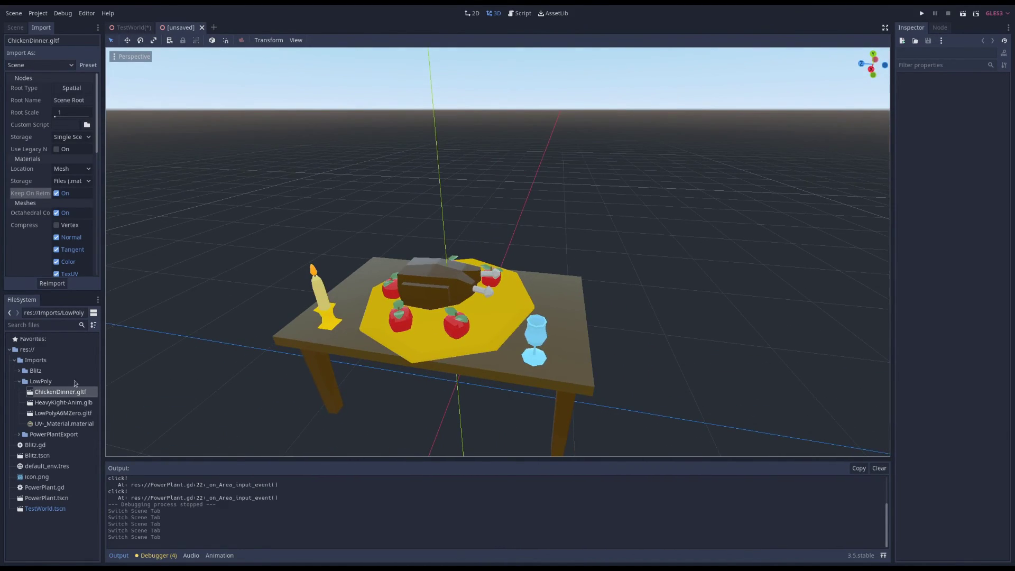
# Step: Create a new inherited scene from HeavyKight-Anim.glb and view the knight model from the front
pyautogui.doubleClick(43, 404)
pyautogui.click(570, 297)
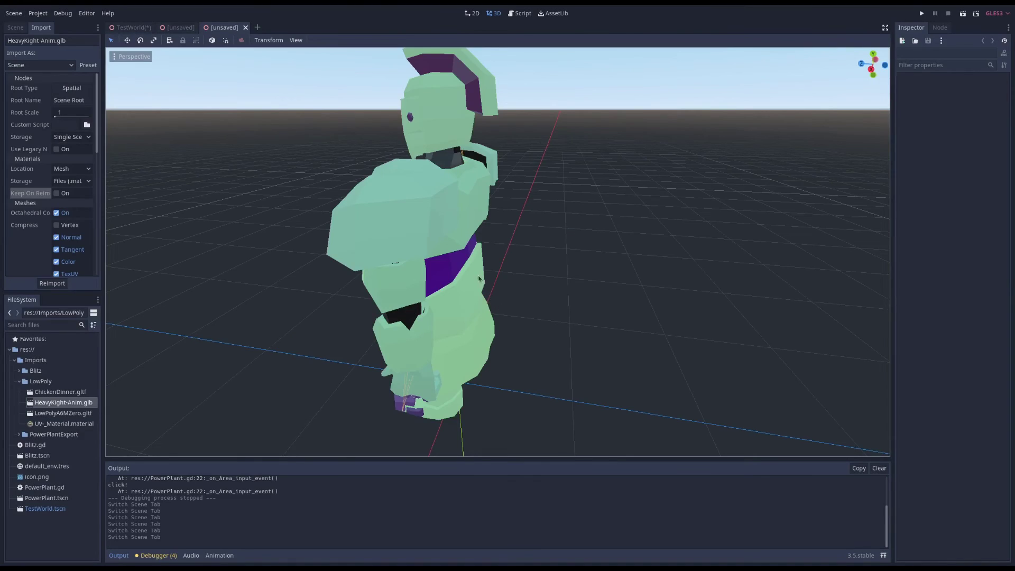
pyautogui.moveTo(479, 278); pyautogui.dragTo(523, 288, button='middle')
pyautogui.scroll(-3, 536, 273)
# Step: Create a new inherited scene from LowPolyA6MZero.gltf and inspect the model from a distance
pyautogui.doubleClick(40, 415)
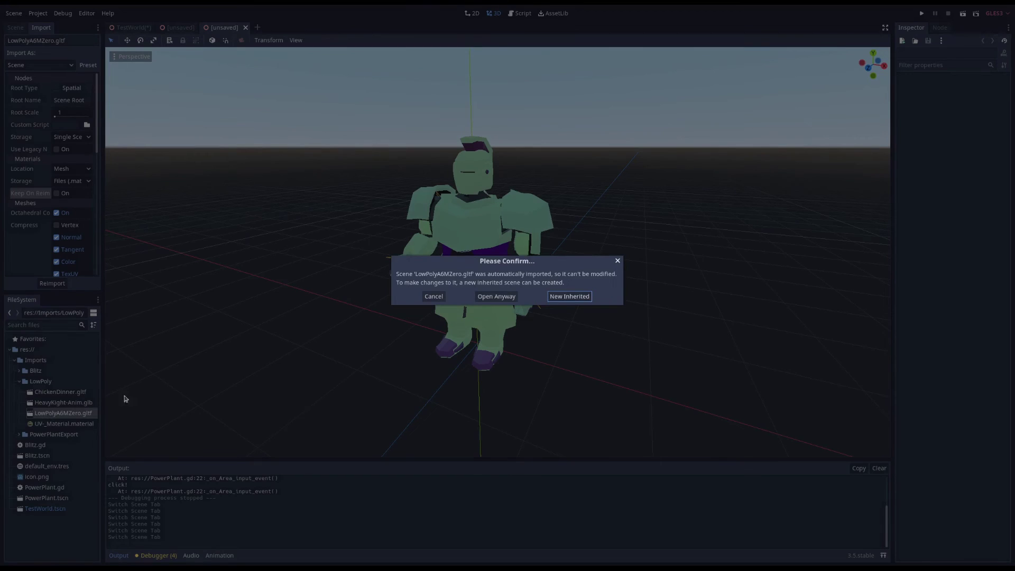
pyautogui.click(547, 292)
pyautogui.scroll(-5, 443, 341)
pyautogui.moveTo(443, 341); pyautogui.dragTo(487, 336, button='middle')
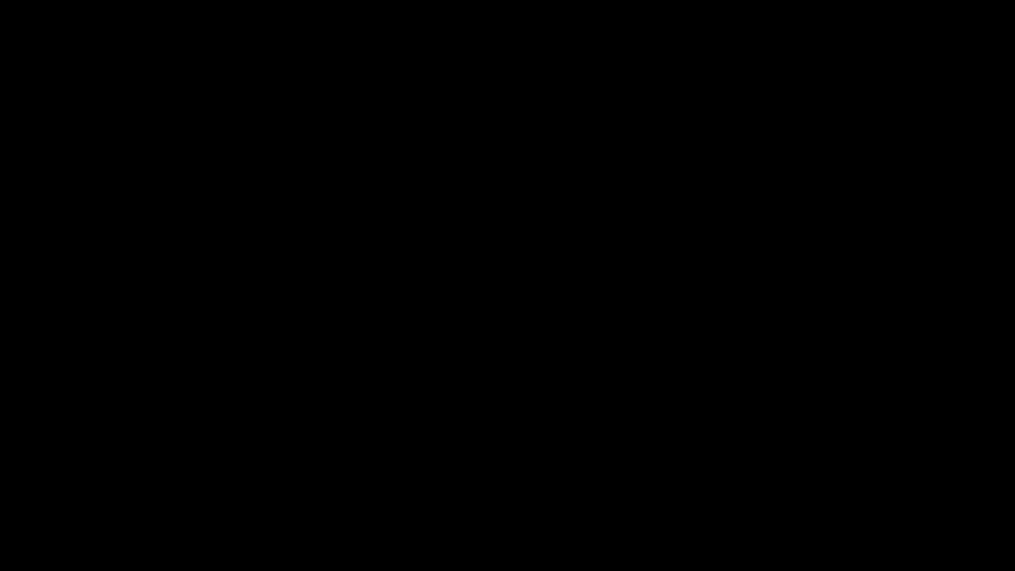